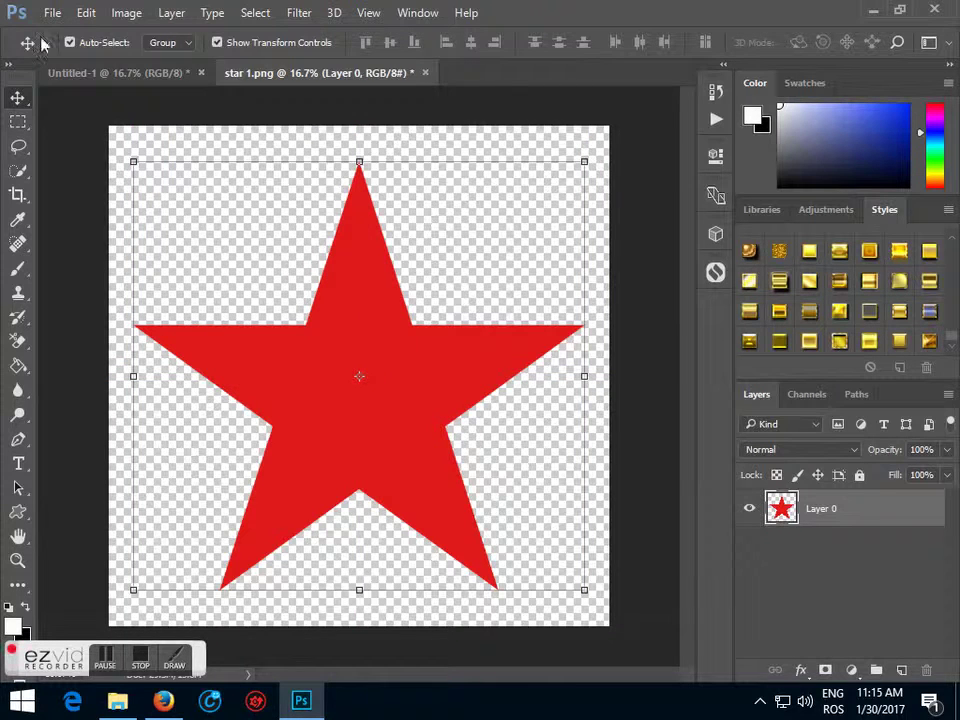
# Step: Resize the star image to 1000 × 1000 pixels
pyautogui.click(124, 14)
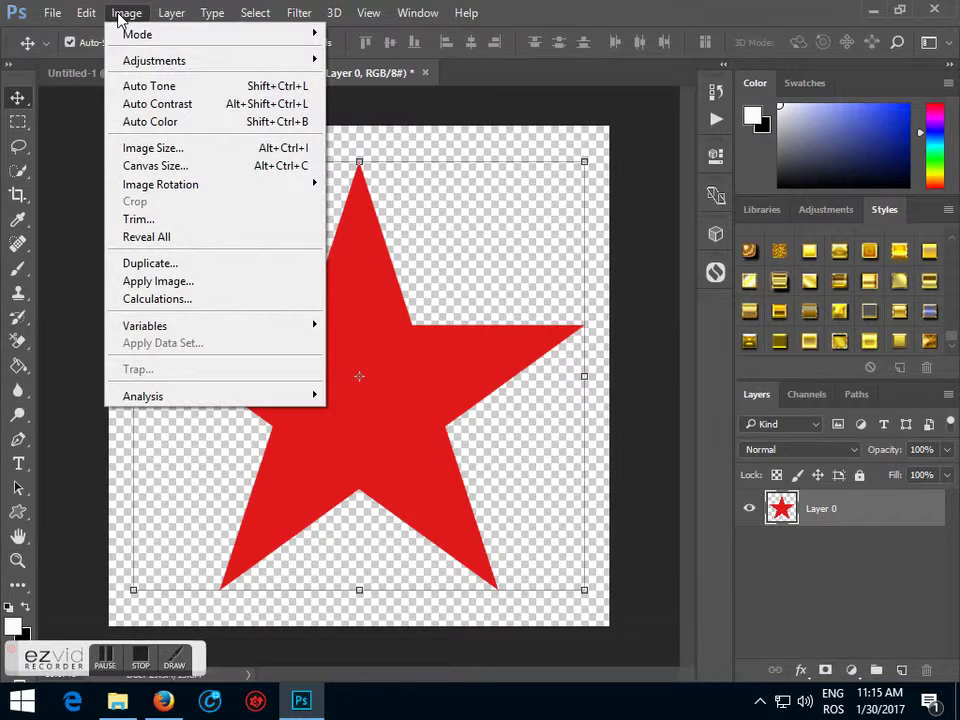
pyautogui.click(155, 150)
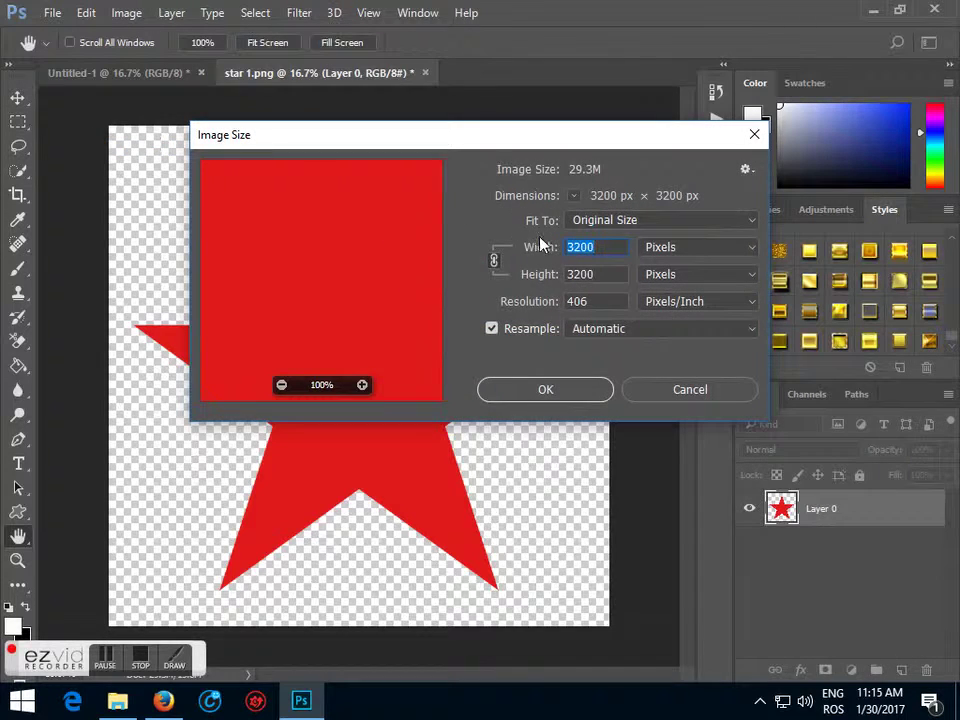
pyautogui.write('200')
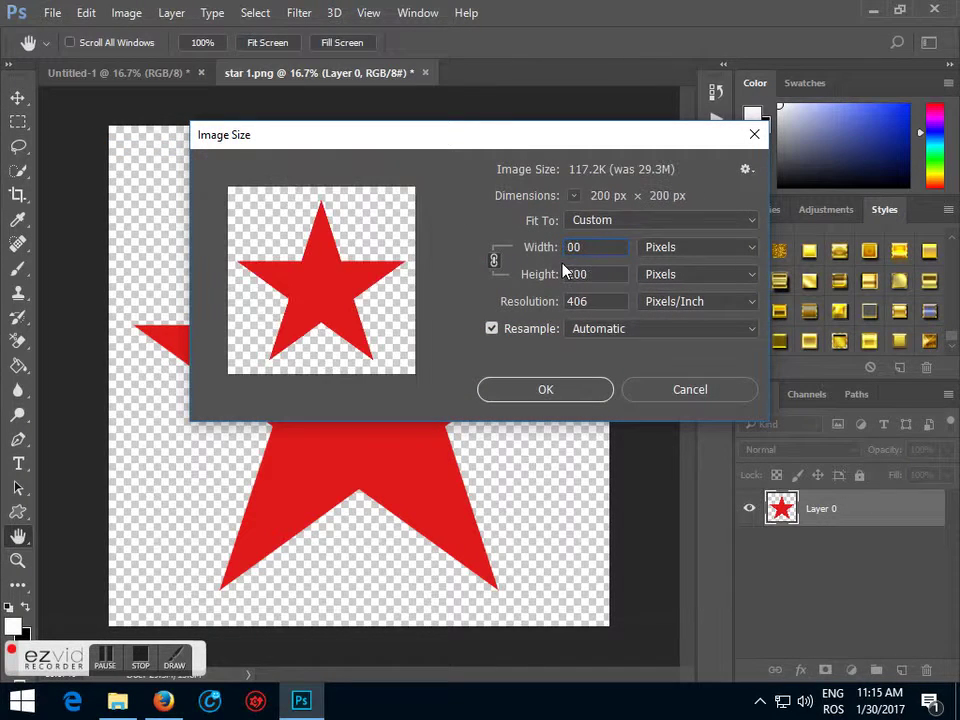
pyautogui.write('10')
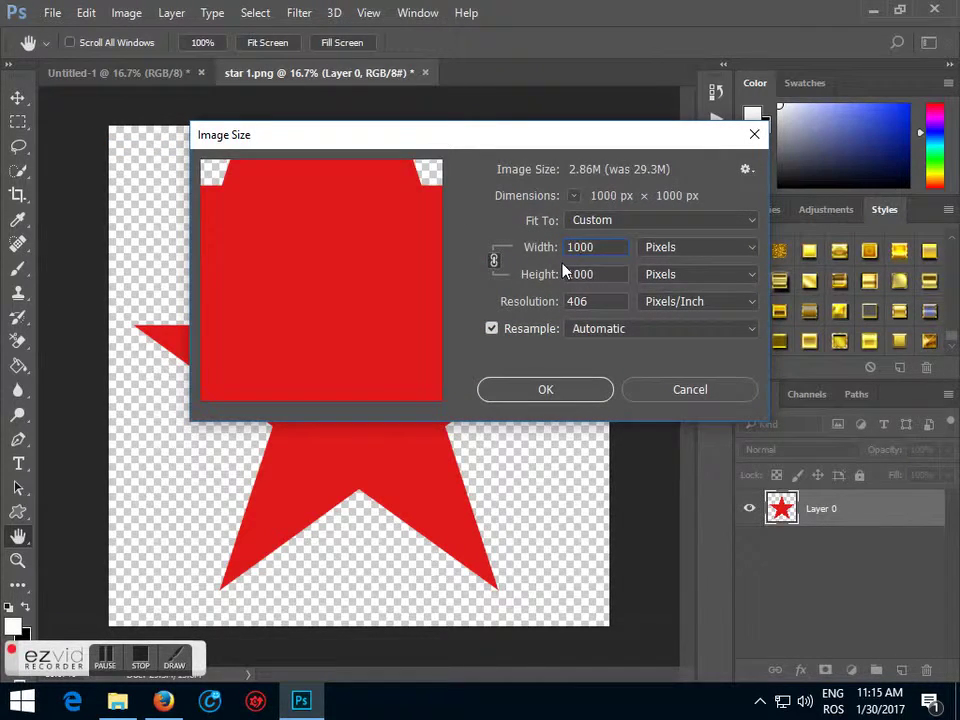
pyautogui.click(604, 394)
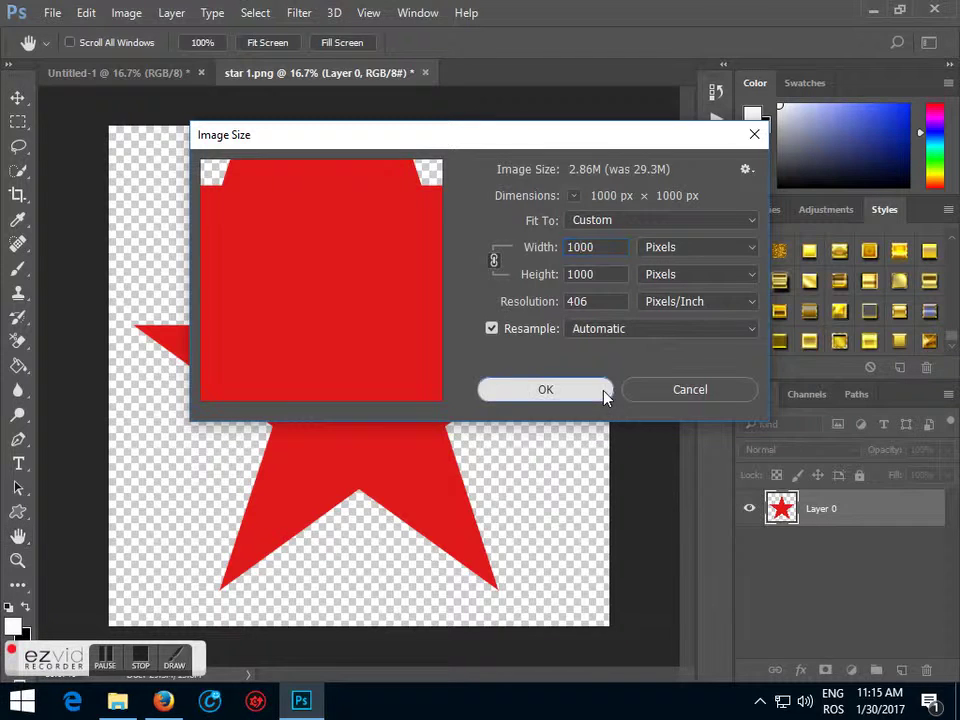
# Step: Enlarge the star from its upper-right corner to about 103% width and 105% height
pyautogui.click(382, 16)
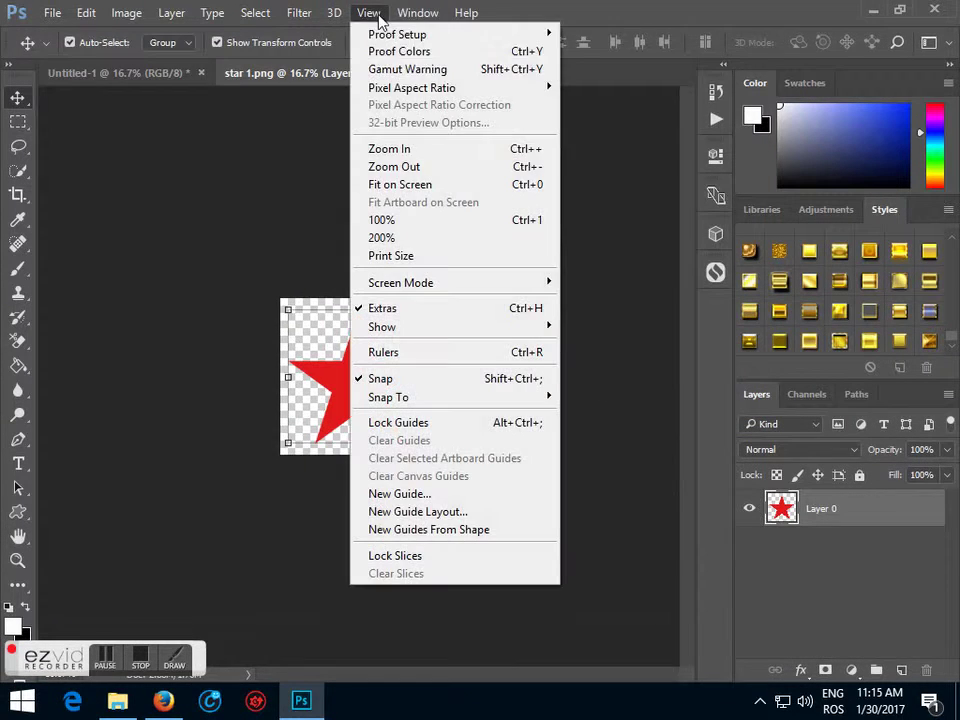
pyautogui.click(418, 185)
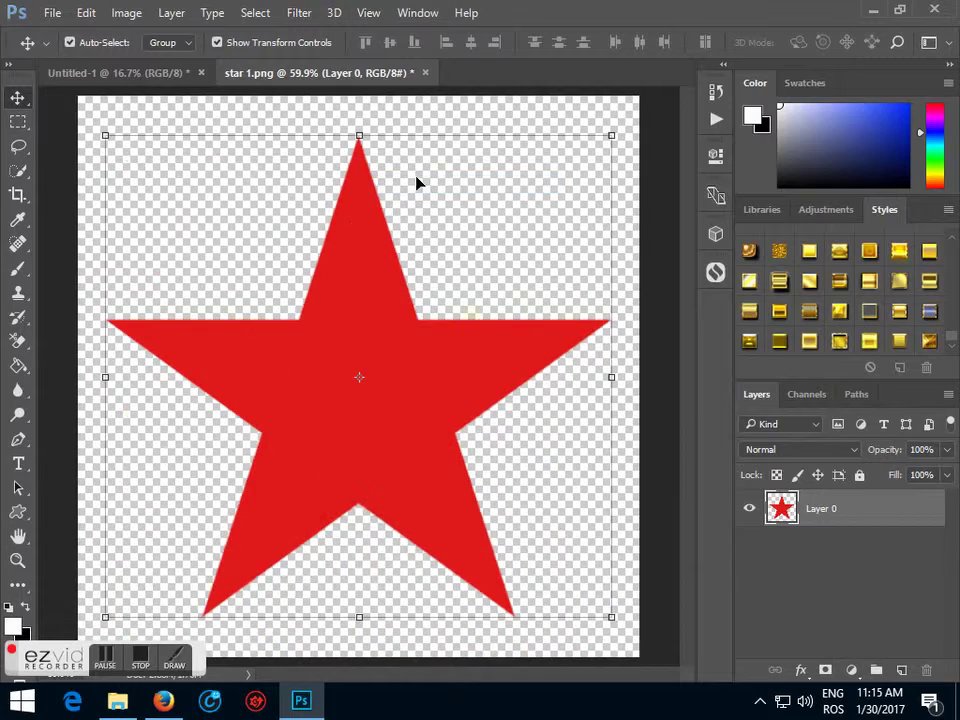
pyautogui.moveTo(608, 134); pyautogui.dragTo(622, 114)
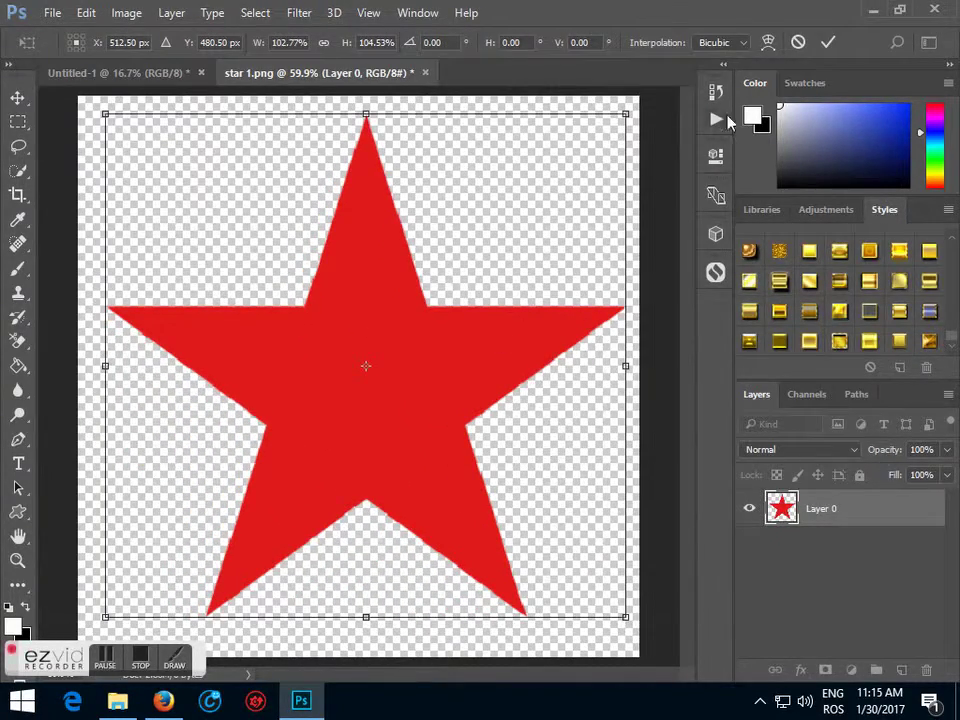
pyautogui.click(828, 42)
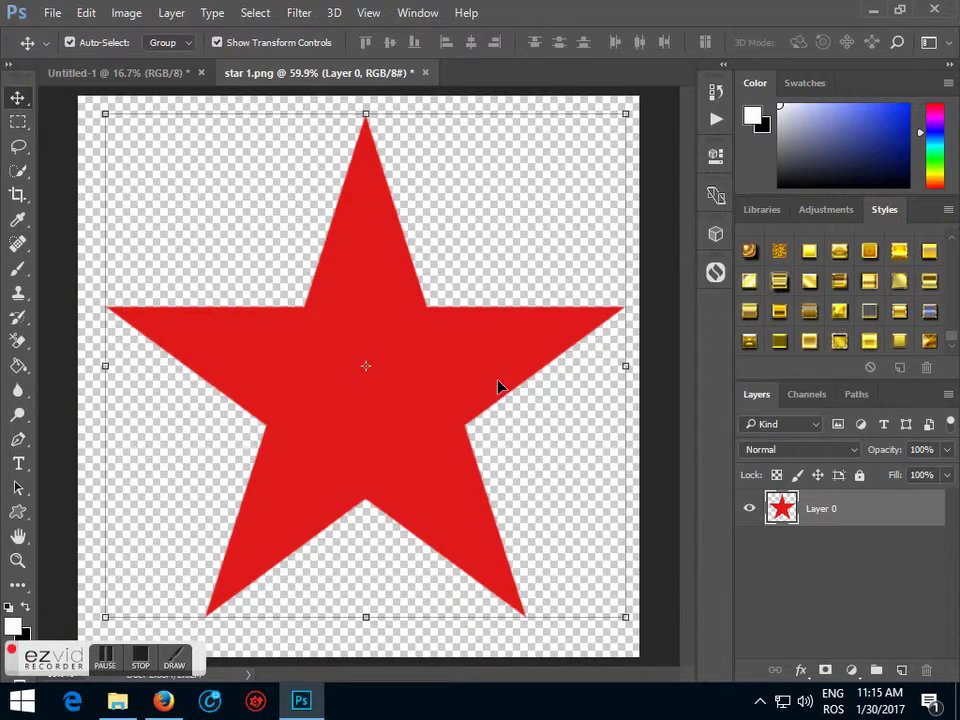
# Step: Try gold glitter, textured gold, grey metal, stone, multicoloured striped and chrome preset layer styles on the star in turn
pyautogui.click(755, 251)
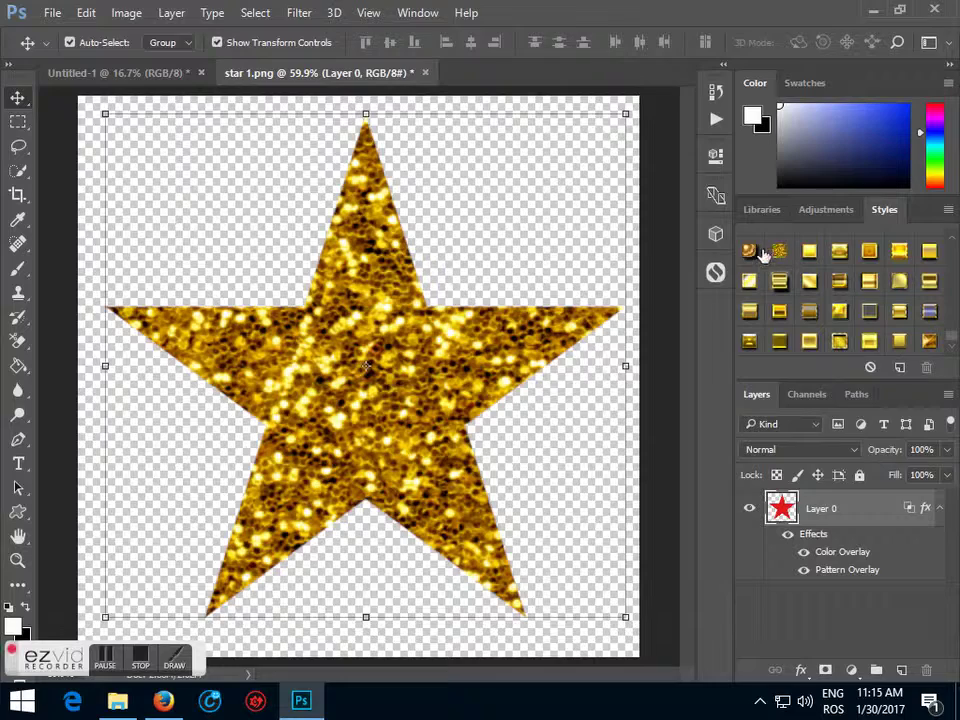
pyautogui.click(750, 251)
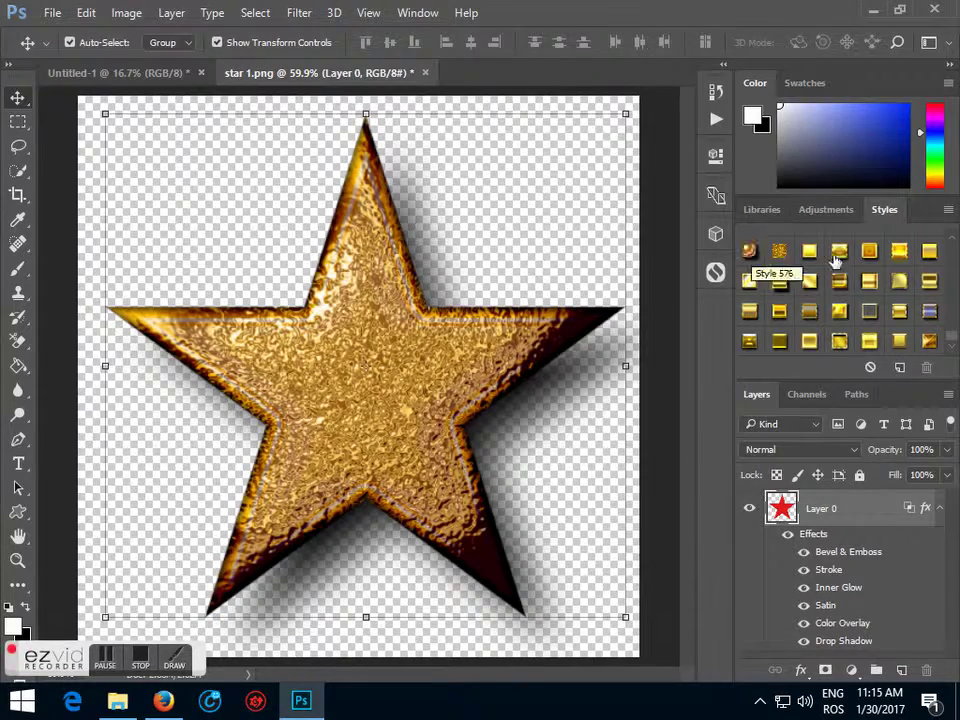
pyautogui.moveTo(953, 338); pyautogui.dragTo(955, 298)
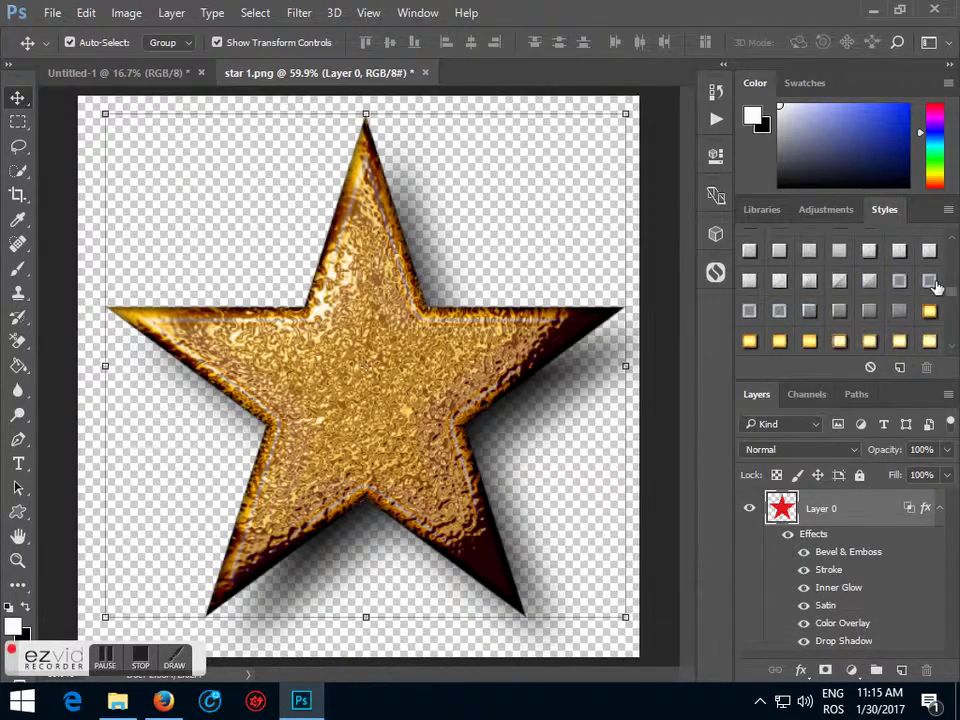
pyautogui.click(930, 280)
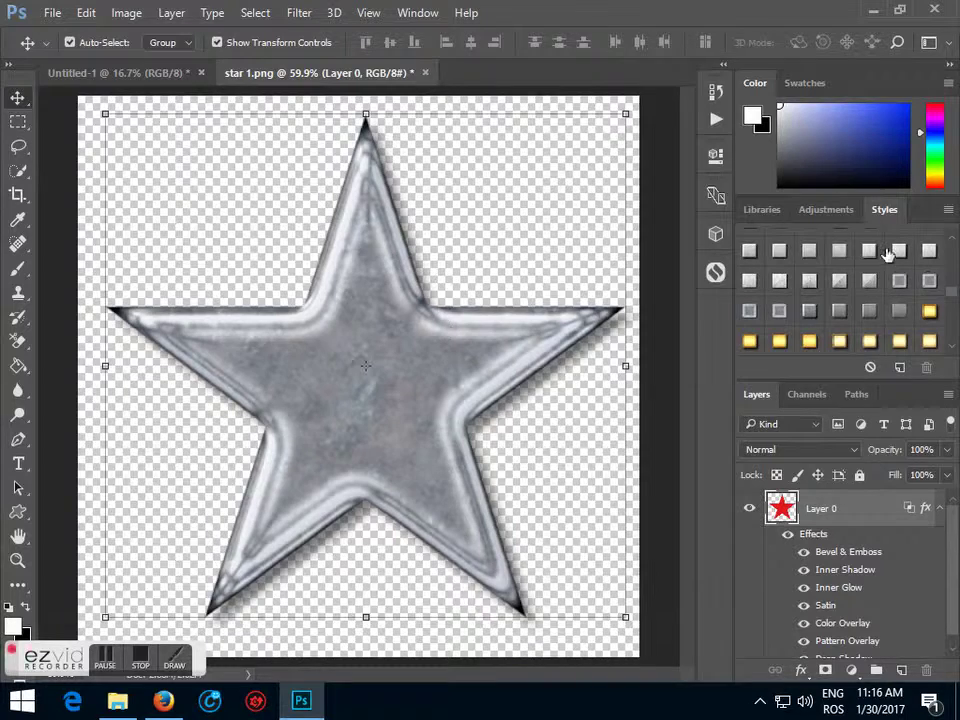
pyautogui.click(897, 250)
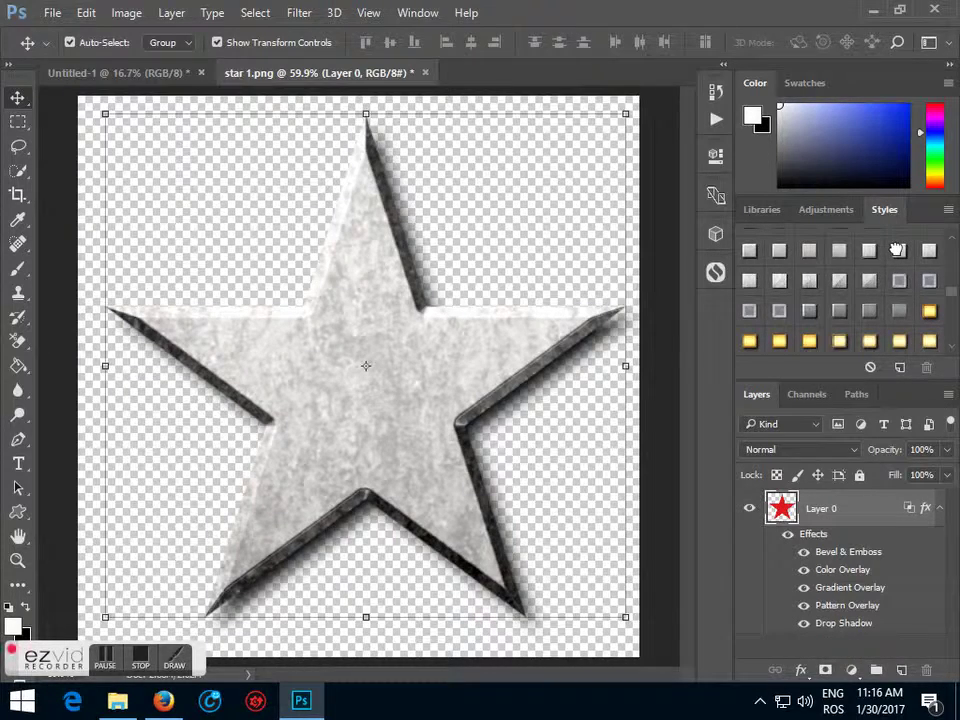
pyautogui.moveTo(949, 300); pyautogui.dragTo(952, 260)
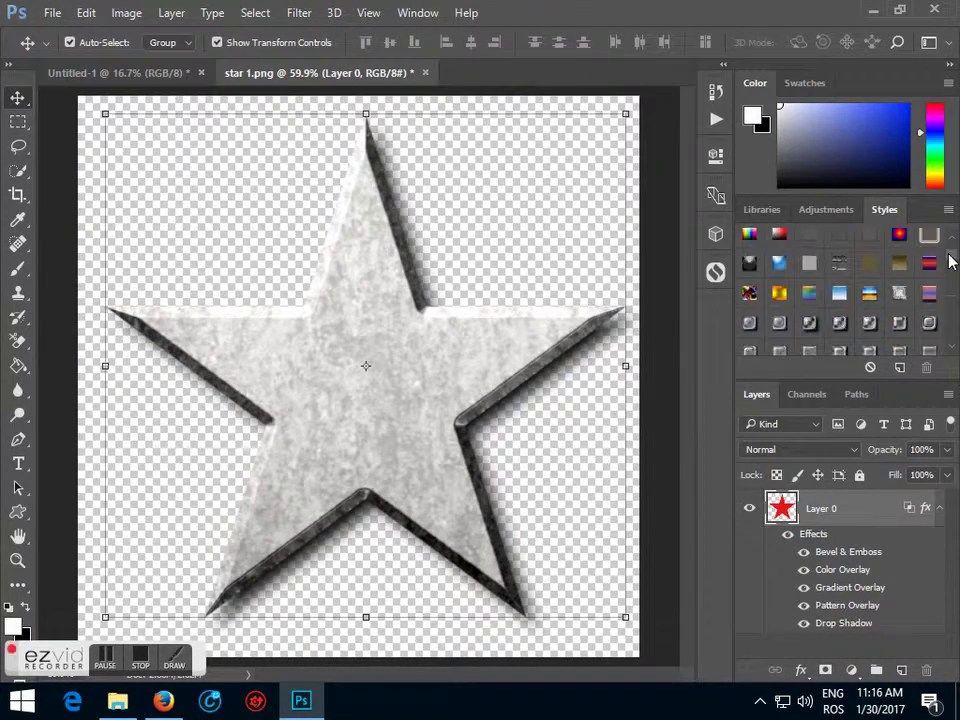
pyautogui.click(930, 264)
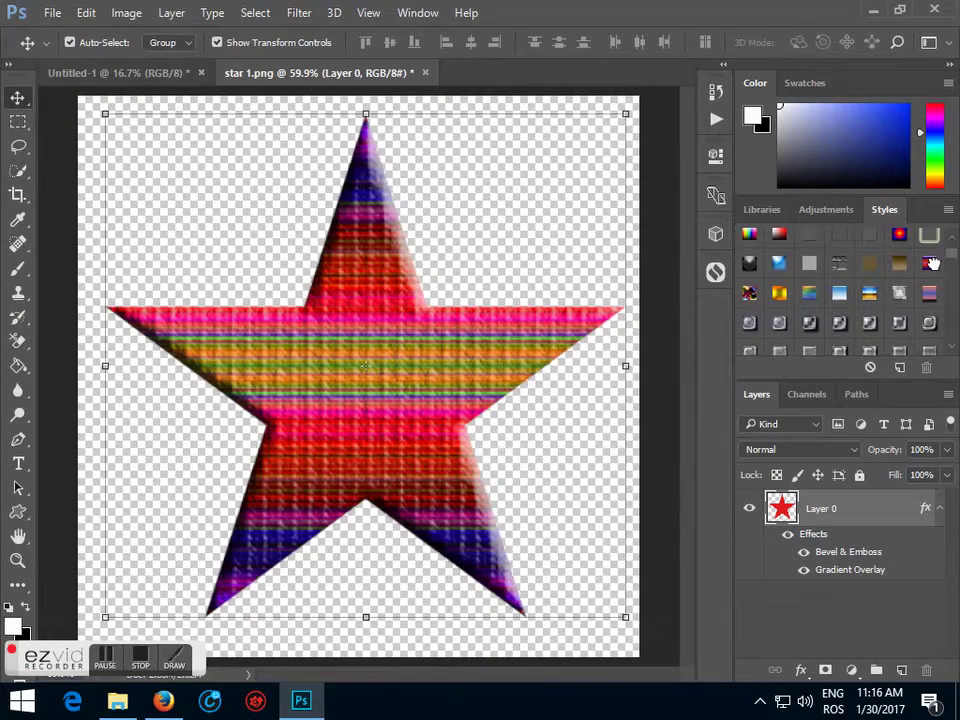
pyautogui.click(865, 323)
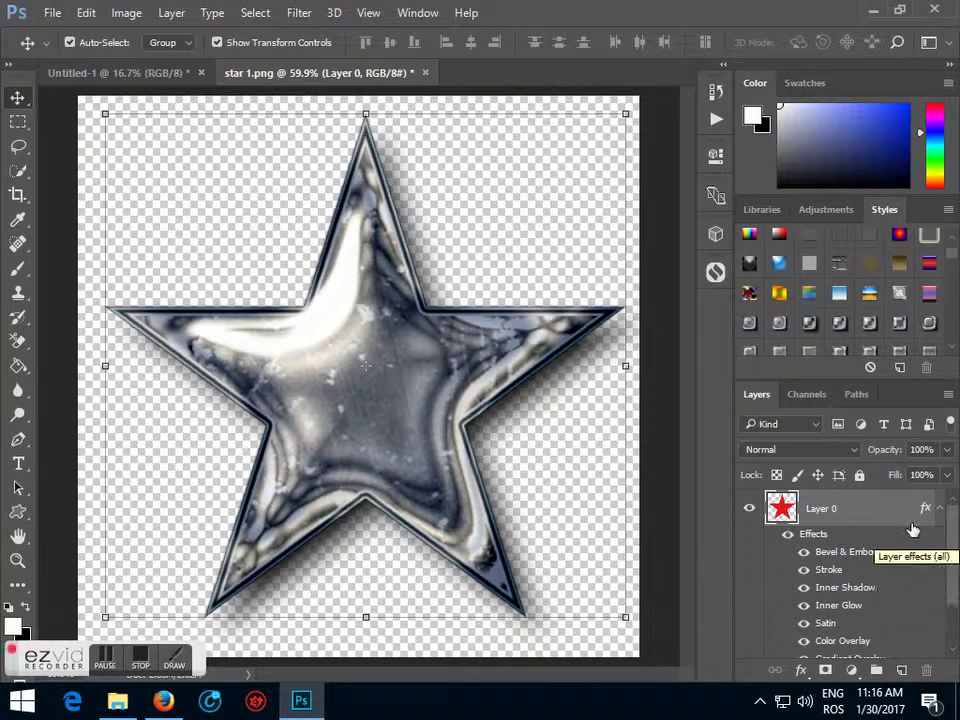
# Step: Undo all the layer styles tried on the star, stepping back to its plain red fill
pyautogui.click(86, 12)
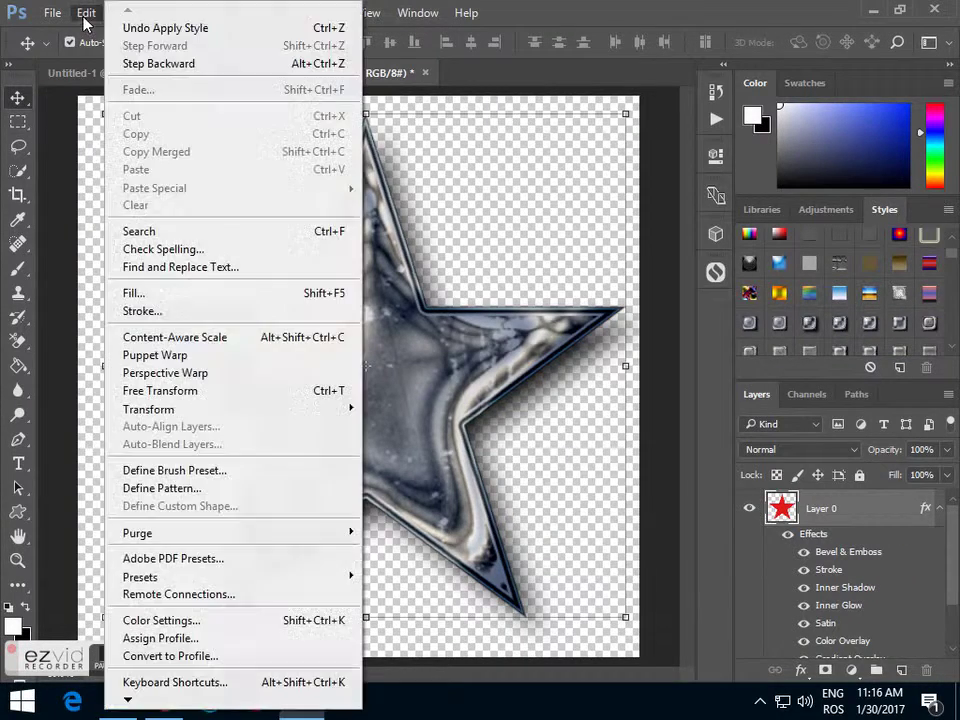
pyautogui.click(116, 60)
pyautogui.click(86, 12)
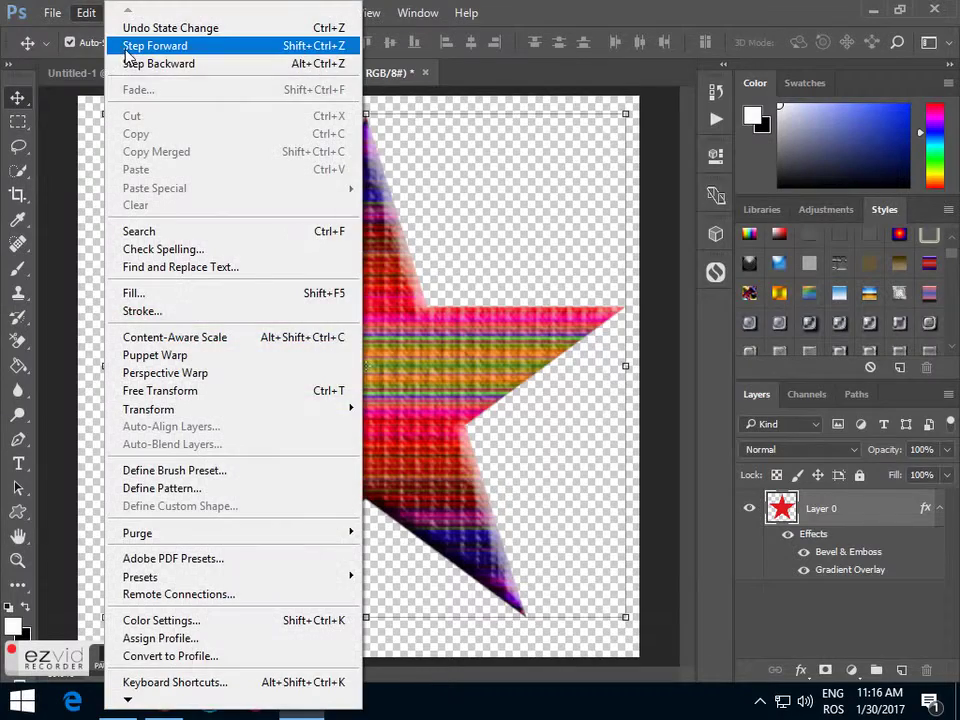
pyautogui.click(128, 62)
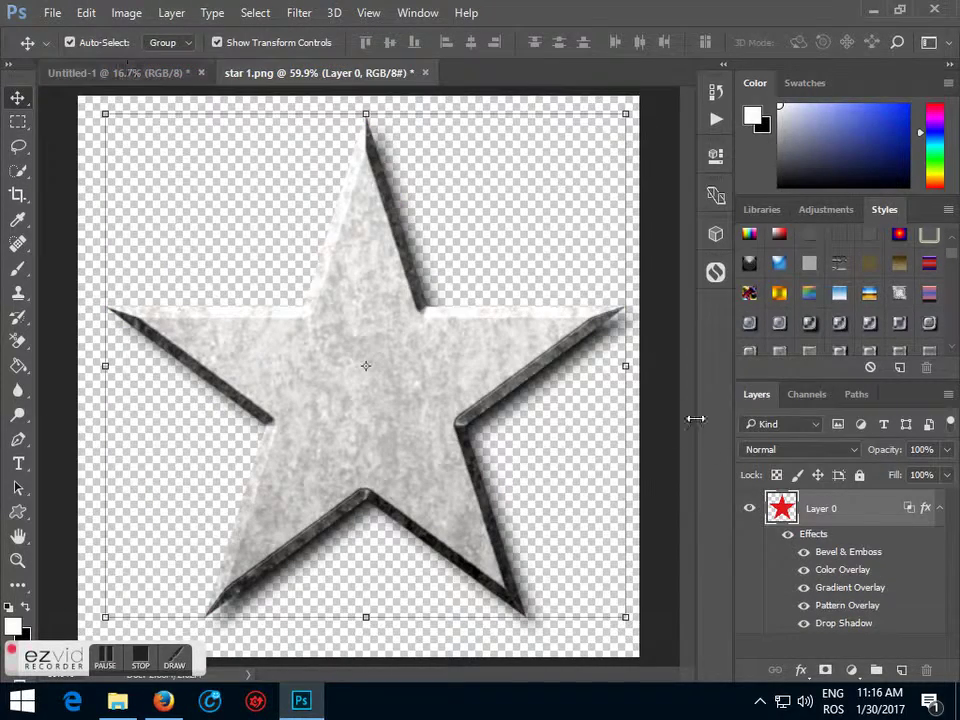
pyautogui.click(86, 14)
pyautogui.click(128, 63)
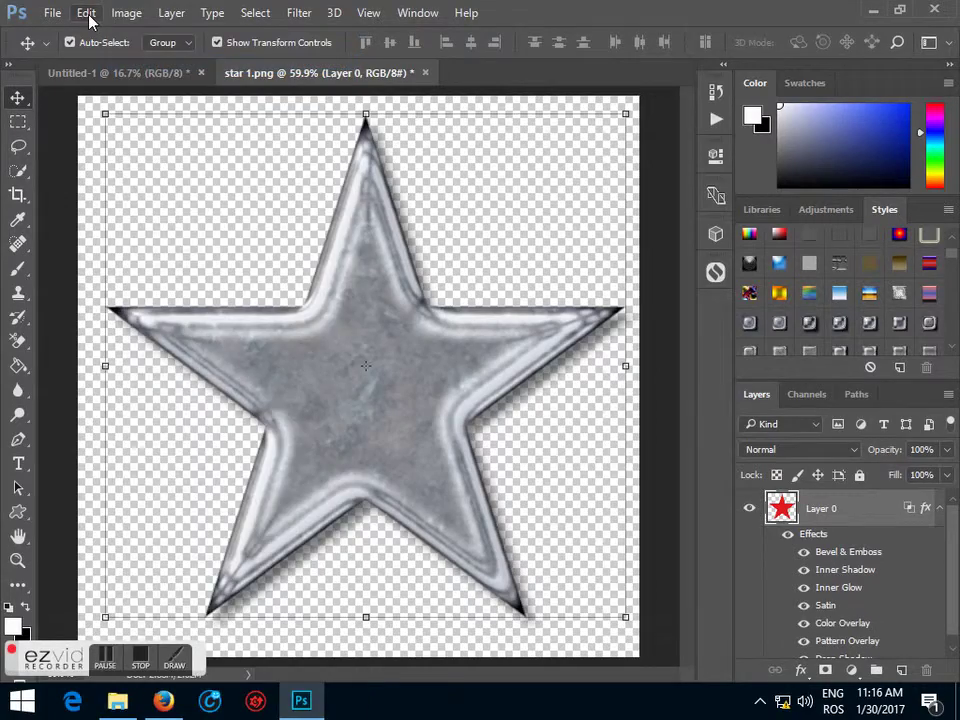
pyautogui.click(86, 14)
pyautogui.click(128, 63)
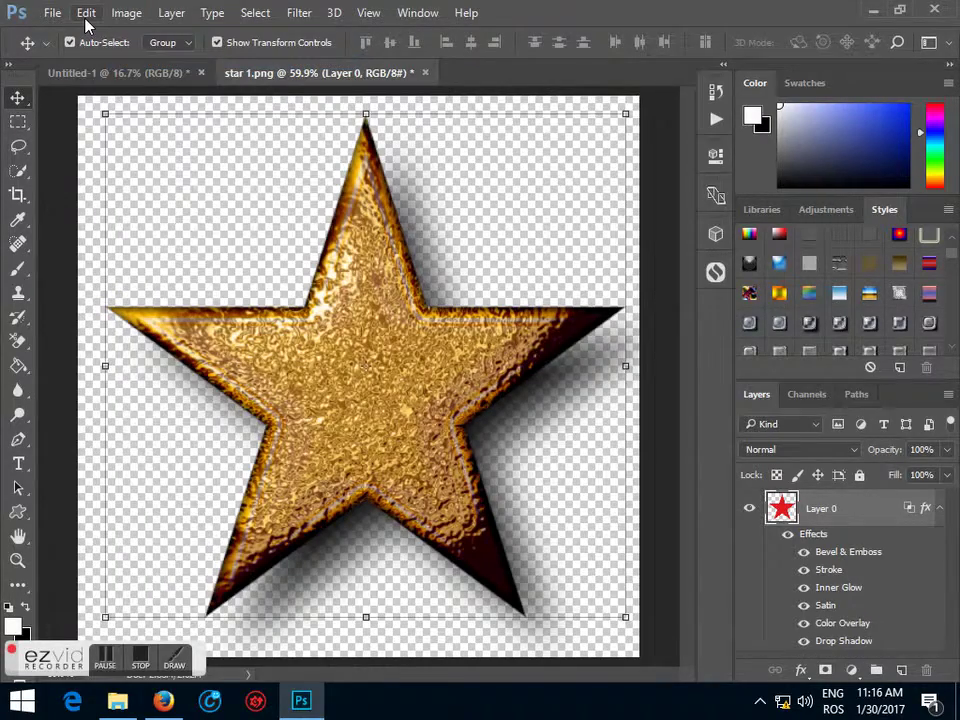
pyautogui.click(86, 14)
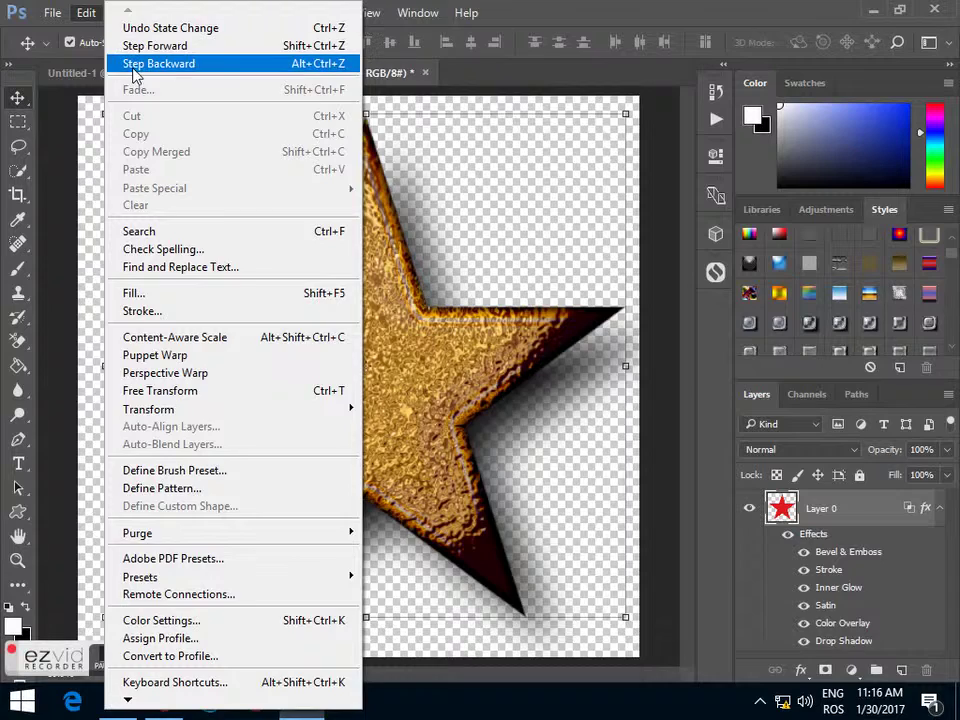
pyautogui.click(130, 63)
pyautogui.click(86, 14)
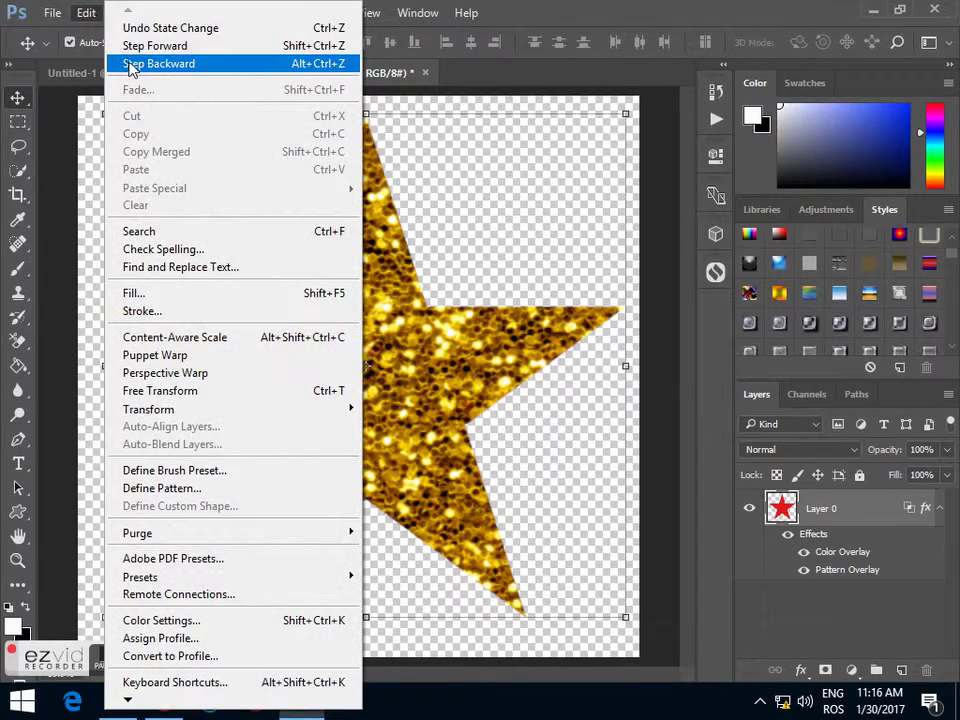
pyautogui.click(129, 63)
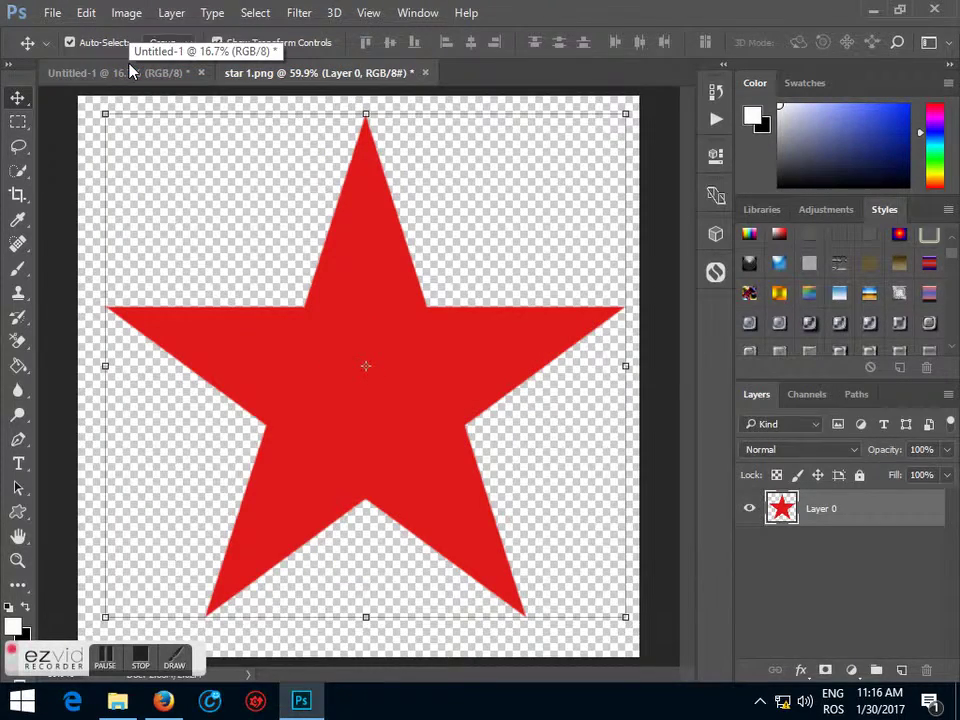
# Step: Centre the star on the canvas, then scale it down to about 73% towards its lower-left corner
pyautogui.click(365, 323)
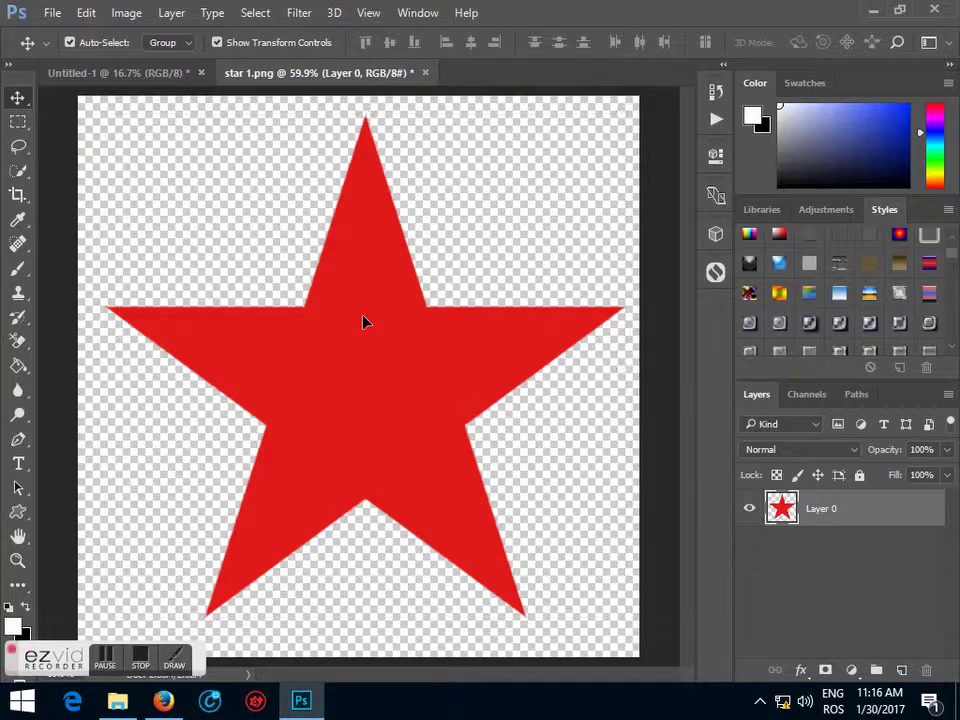
pyautogui.moveTo(365, 323); pyautogui.dragTo(396, 334)
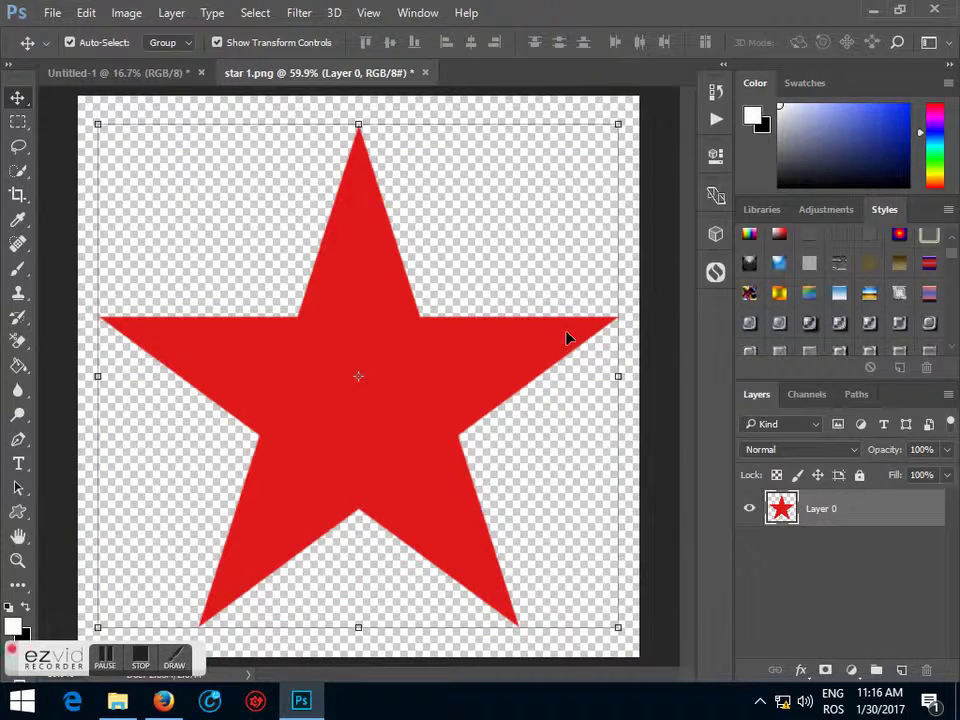
pyautogui.moveTo(618, 124); pyautogui.dragTo(476, 258)
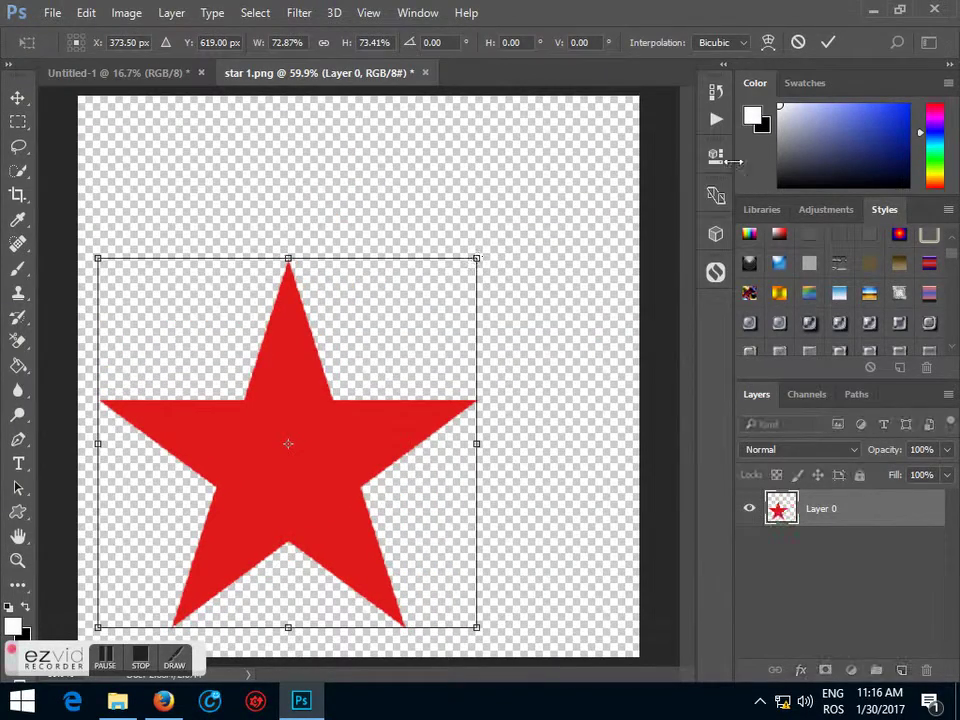
pyautogui.click(829, 43)
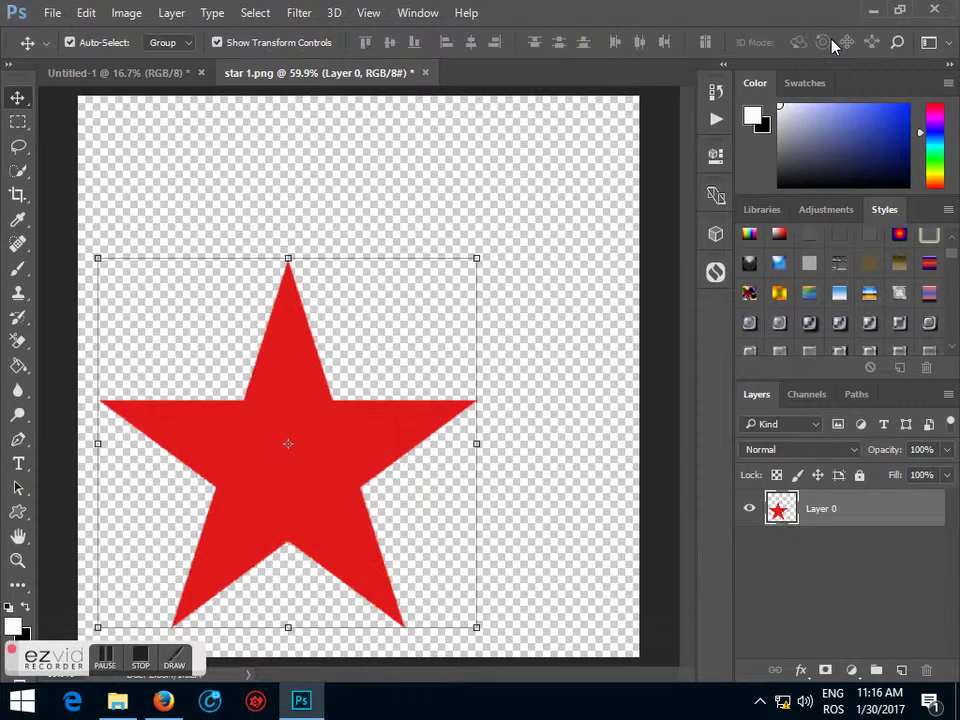
# Step: Centre the star on the canvas's left edge and place duplicates centred on the right, bottom and top edges, each half outside
pyautogui.moveTo(381, 449); pyautogui.dragTo(551, 379)
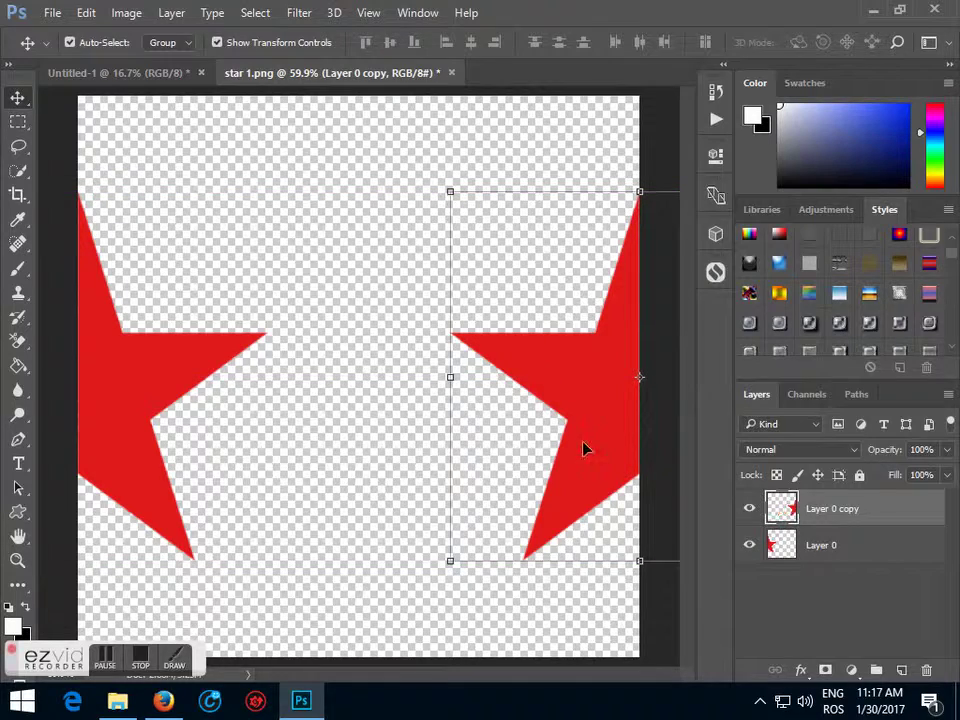
pyautogui.moveTo(615, 437); pyautogui.dragTo(320, 546)
pyautogui.moveTo(361, 391); pyautogui.dragTo(375, 556)
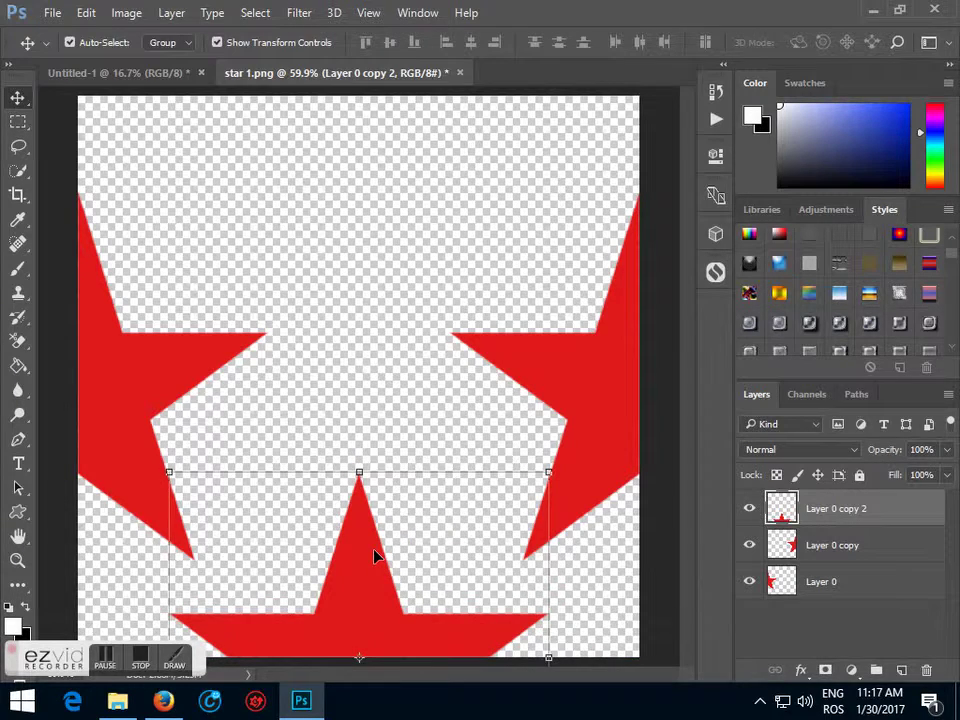
pyautogui.moveTo(368, 564); pyautogui.dragTo(372, 184)
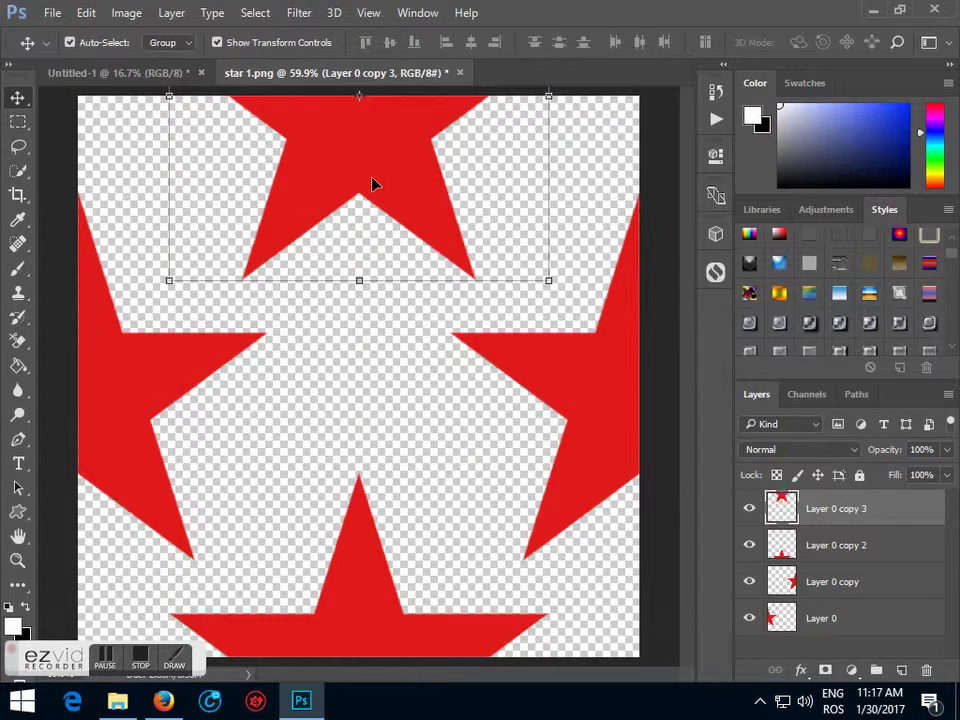
# Step: Define the arrangement of four half-cropped stars as a new pattern
pyautogui.click(52, 13)
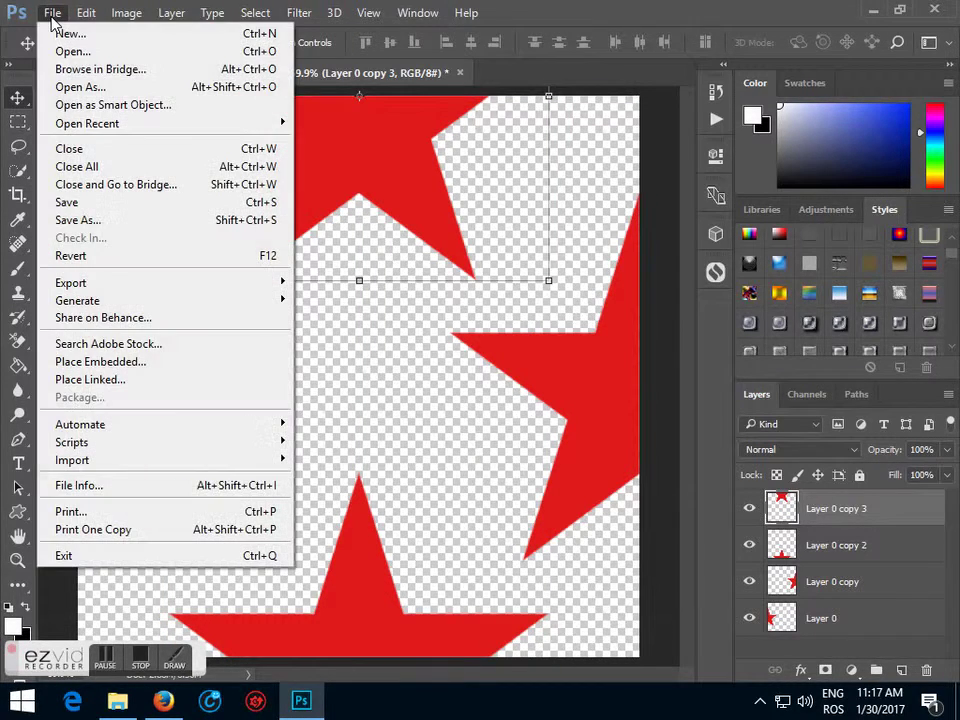
pyautogui.moveTo(86, 12)
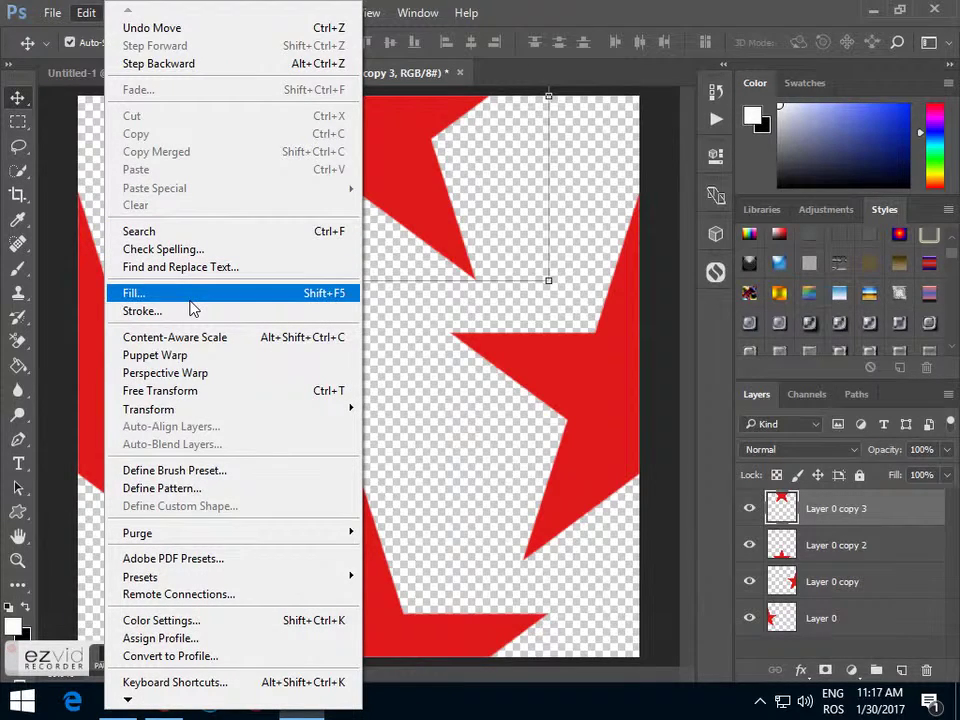
pyautogui.click(331, 488)
pyautogui.click(673, 237)
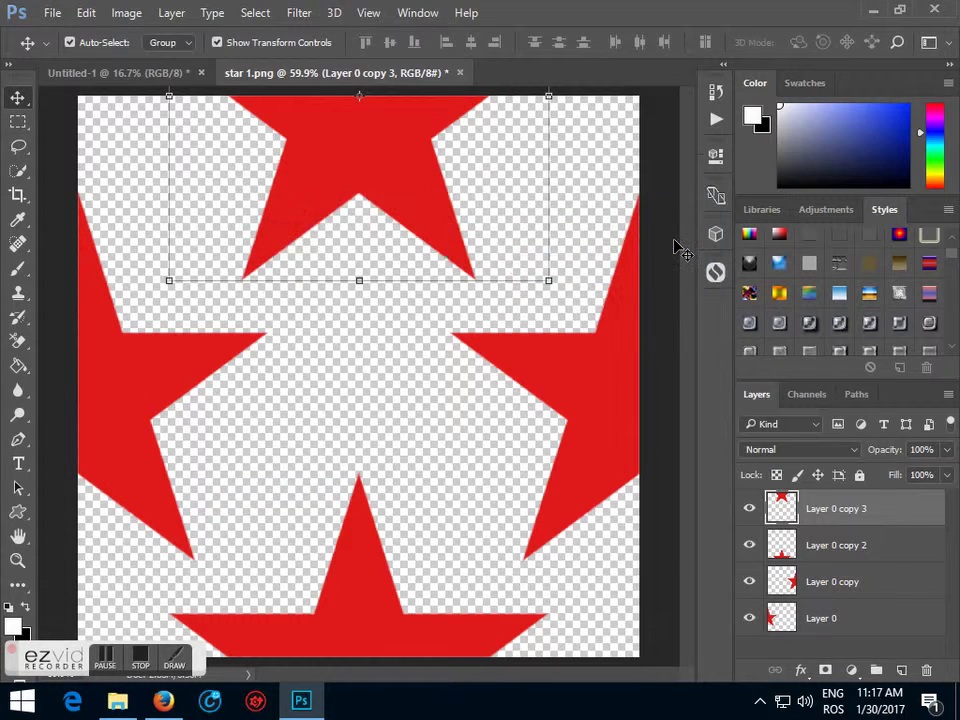
# Step: Fill the blank Untitled-1 canvas with the newly defined red star pattern in Normal mode at 100% opacity
pyautogui.click(128, 72)
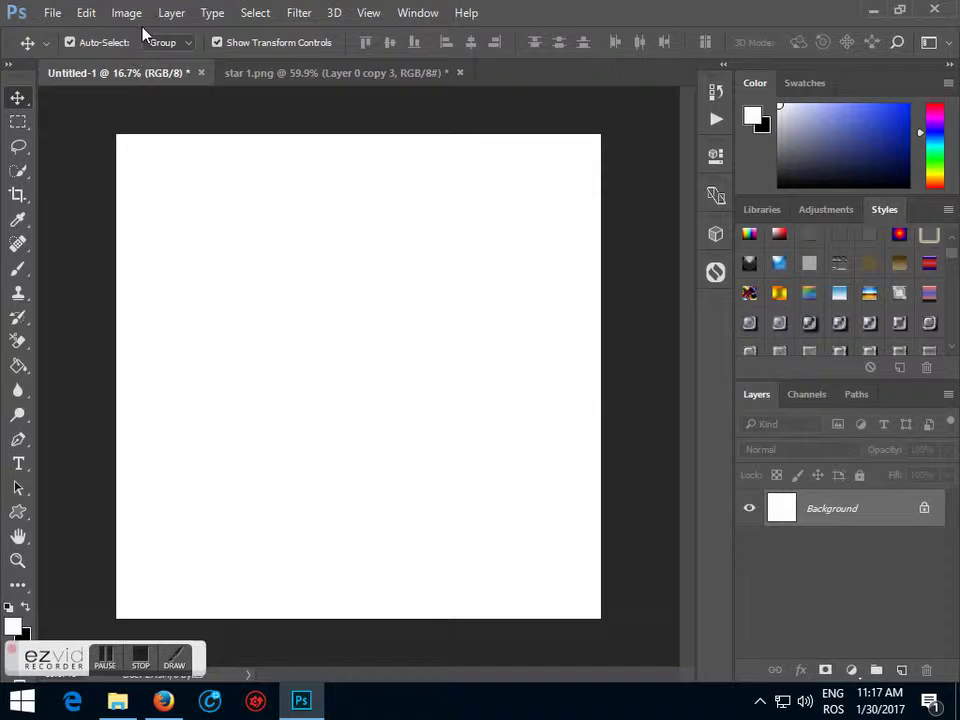
pyautogui.click(92, 14)
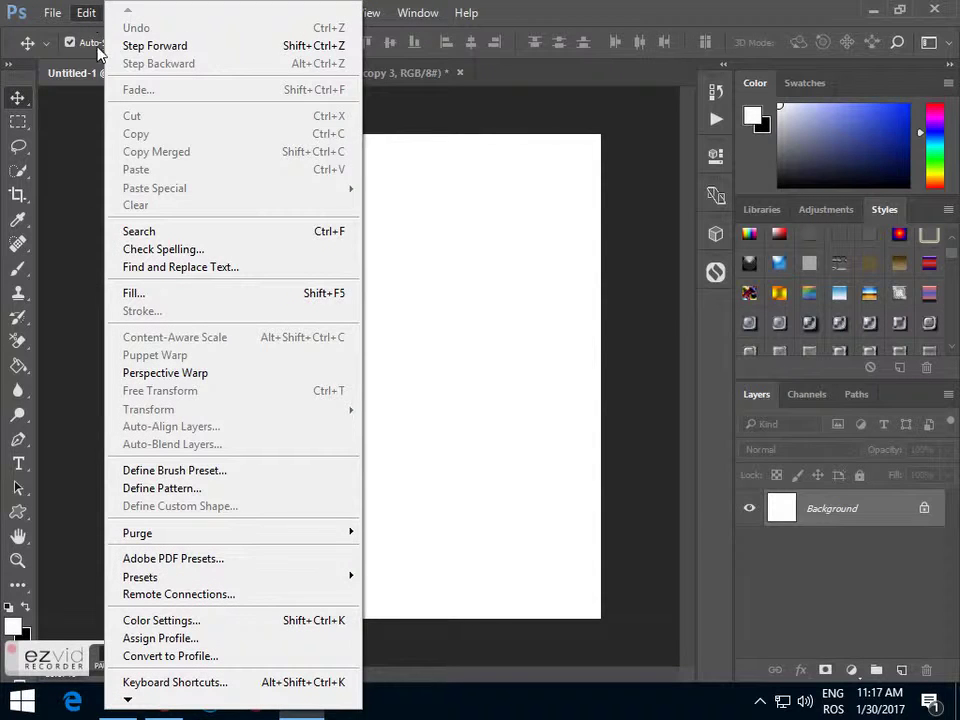
pyautogui.click(238, 293)
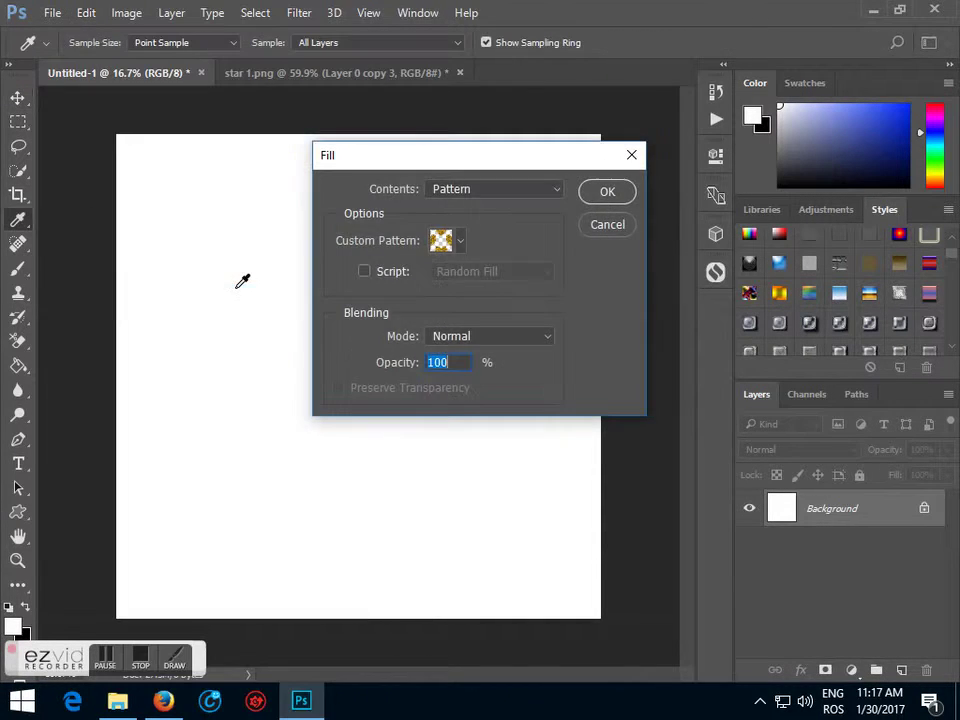
pyautogui.click(459, 241)
pyautogui.click(471, 302)
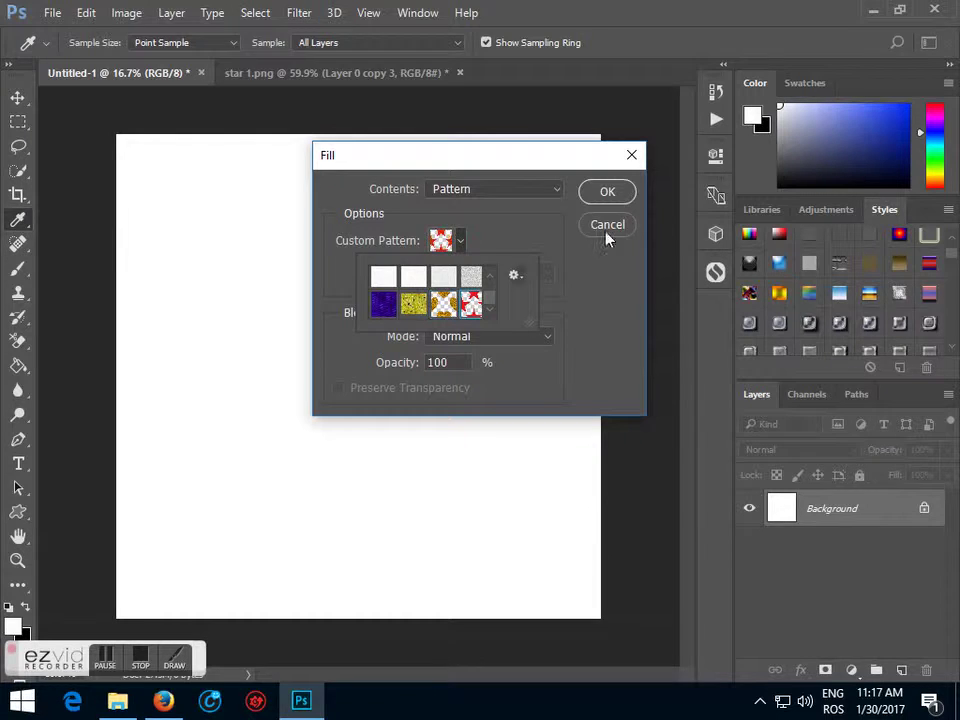
pyautogui.click(609, 196)
pyautogui.click(608, 194)
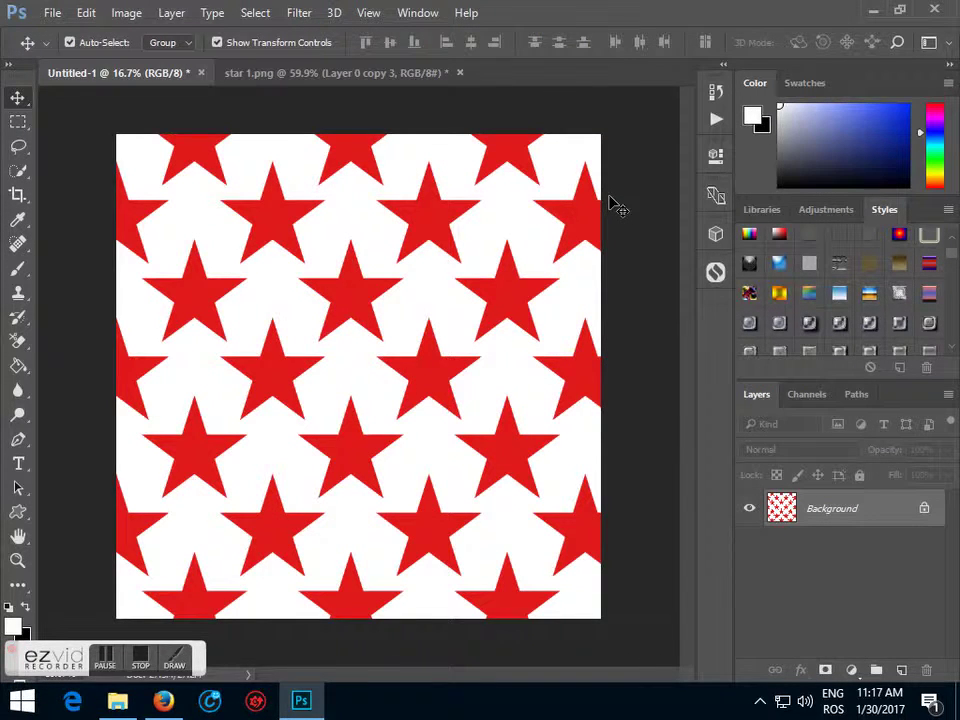
# Step: In star 1.png, apply the textured gold Style 602 to each of the four half-cropped stars
pyautogui.click(404, 84)
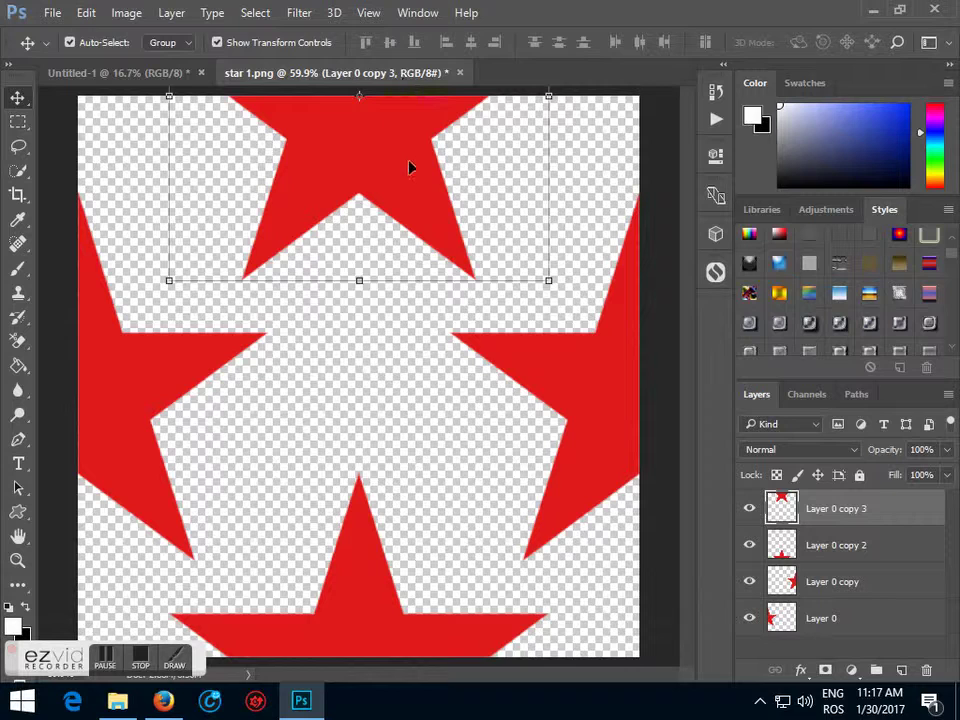
pyautogui.moveTo(954, 260); pyautogui.dragTo(951, 342)
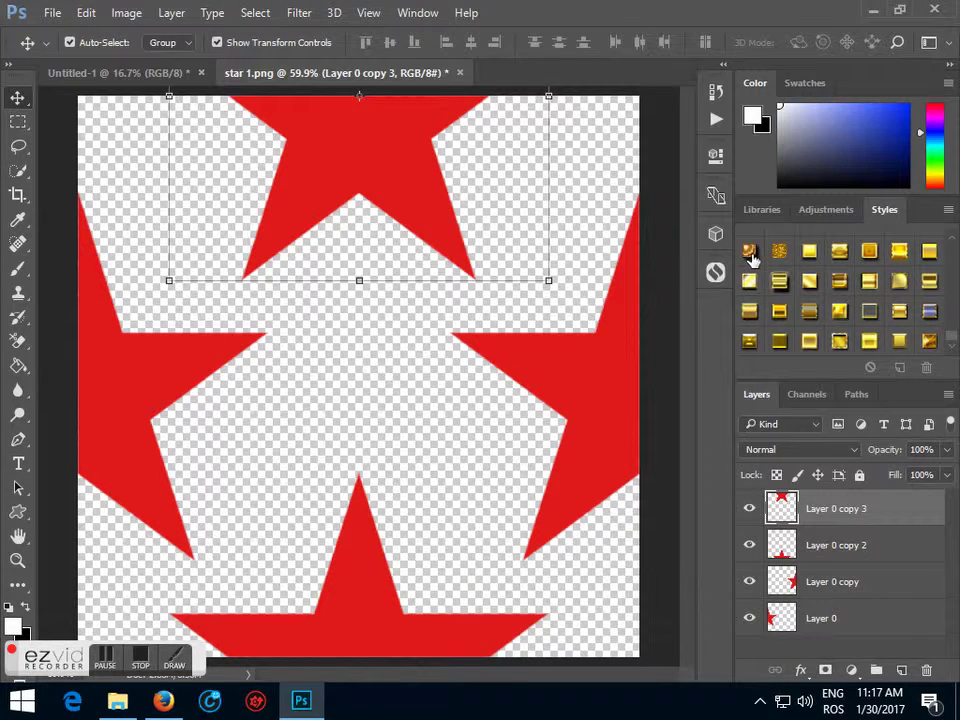
pyautogui.click(929, 340)
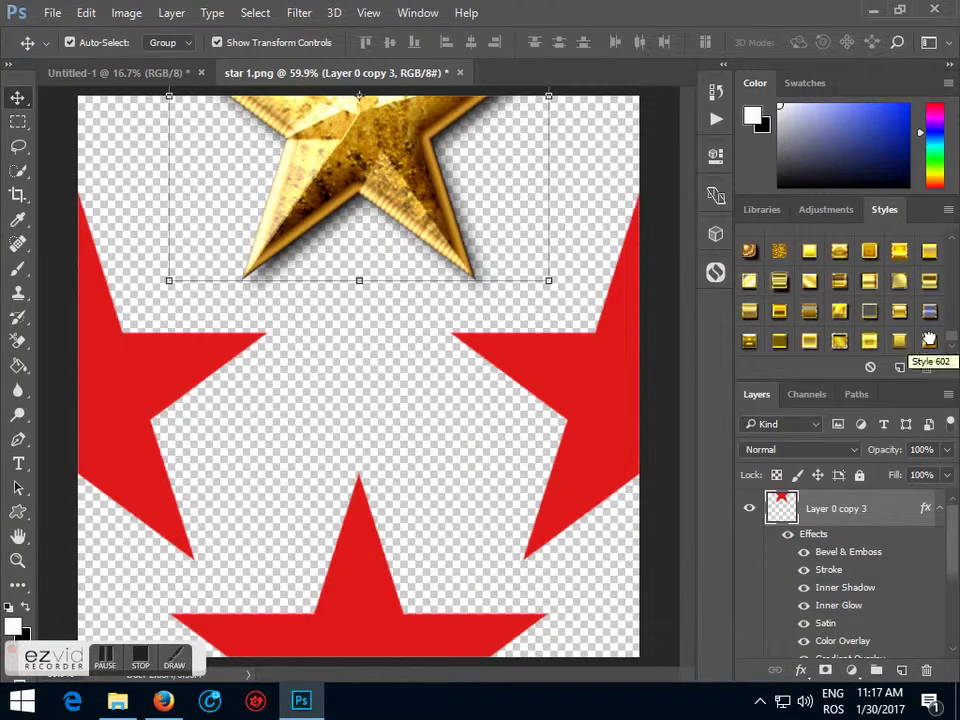
pyautogui.click(620, 382)
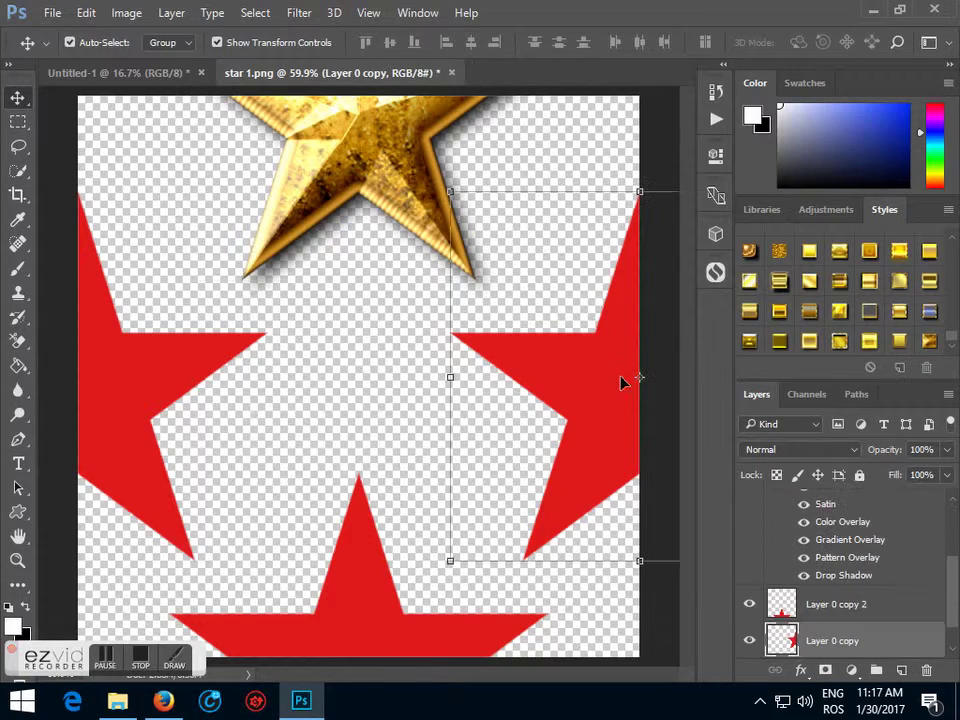
pyautogui.click(927, 341)
pyautogui.click(480, 635)
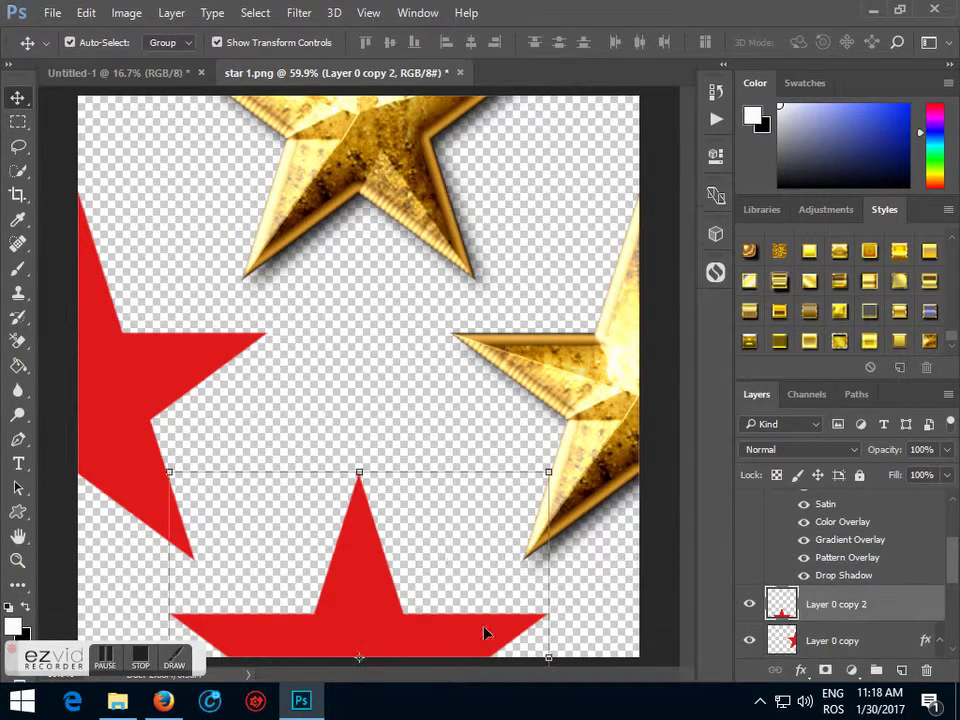
pyautogui.click(926, 340)
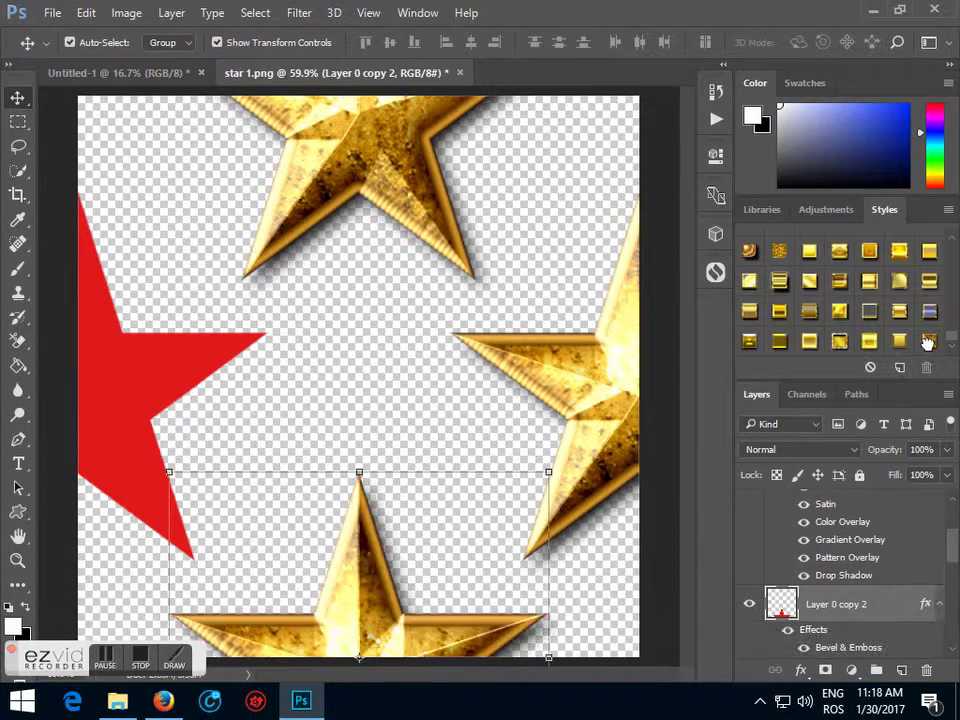
pyautogui.click(178, 400)
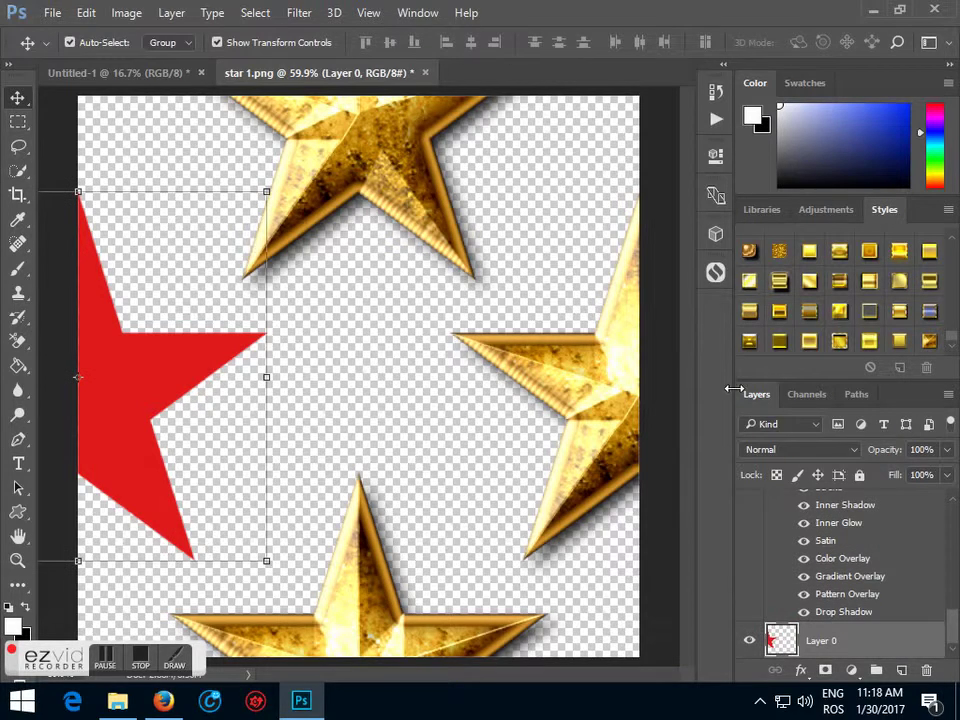
pyautogui.click(926, 341)
# Step: Define the four gold half-stars as a new pattern named star 1.png
pyautogui.click(87, 13)
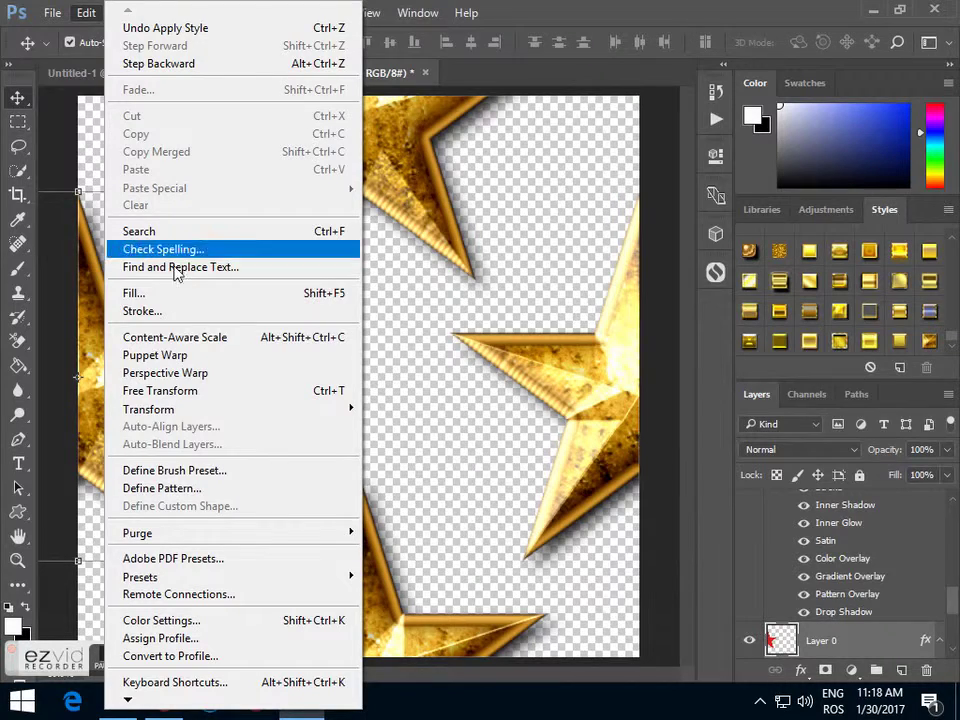
pyautogui.click(305, 488)
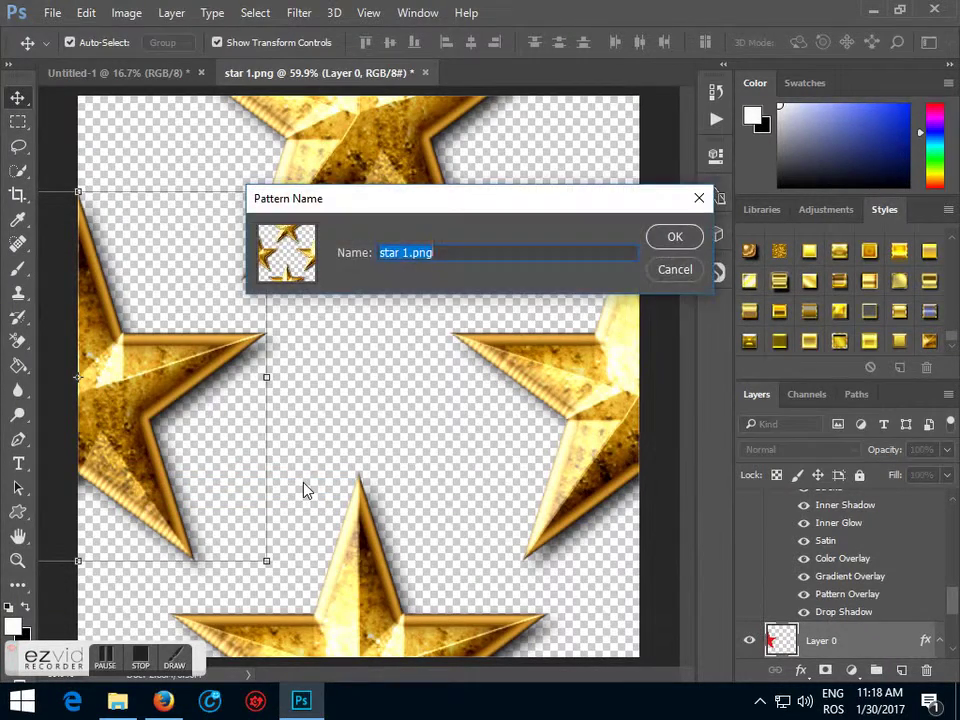
pyautogui.click(659, 245)
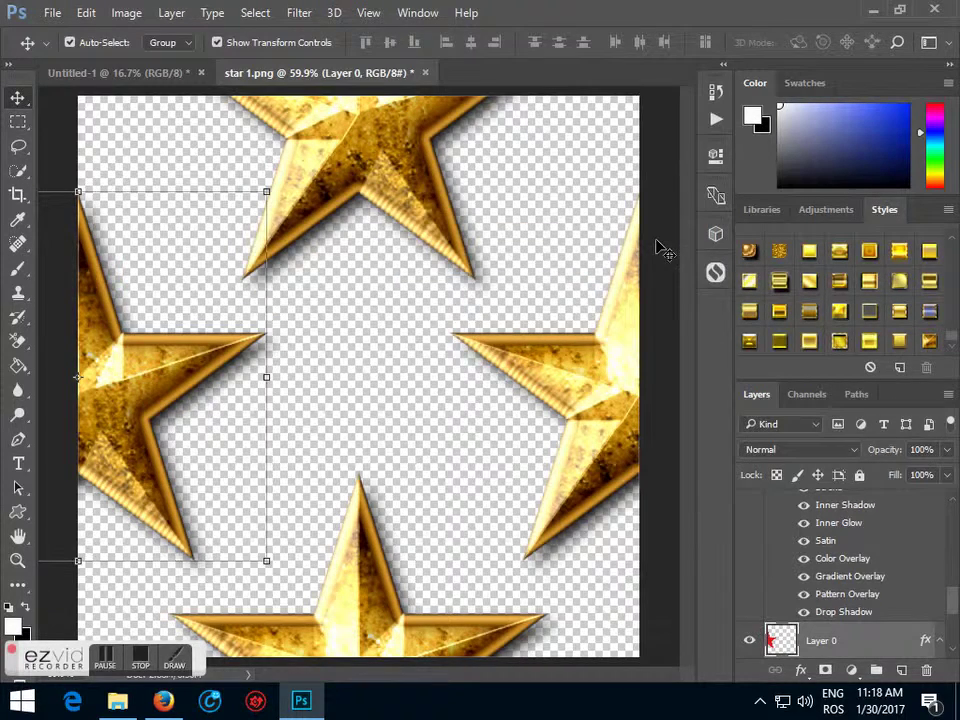
# Step: Undo the red star pattern fill in the Untitled-1 document
pyautogui.click(119, 76)
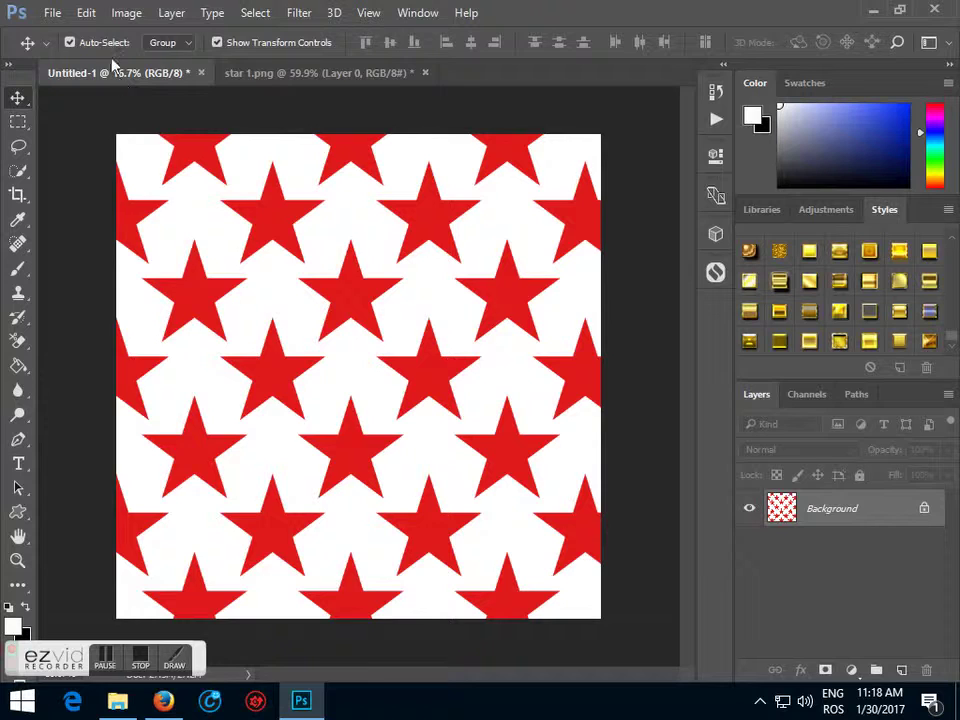
pyautogui.click(86, 14)
pyautogui.click(137, 64)
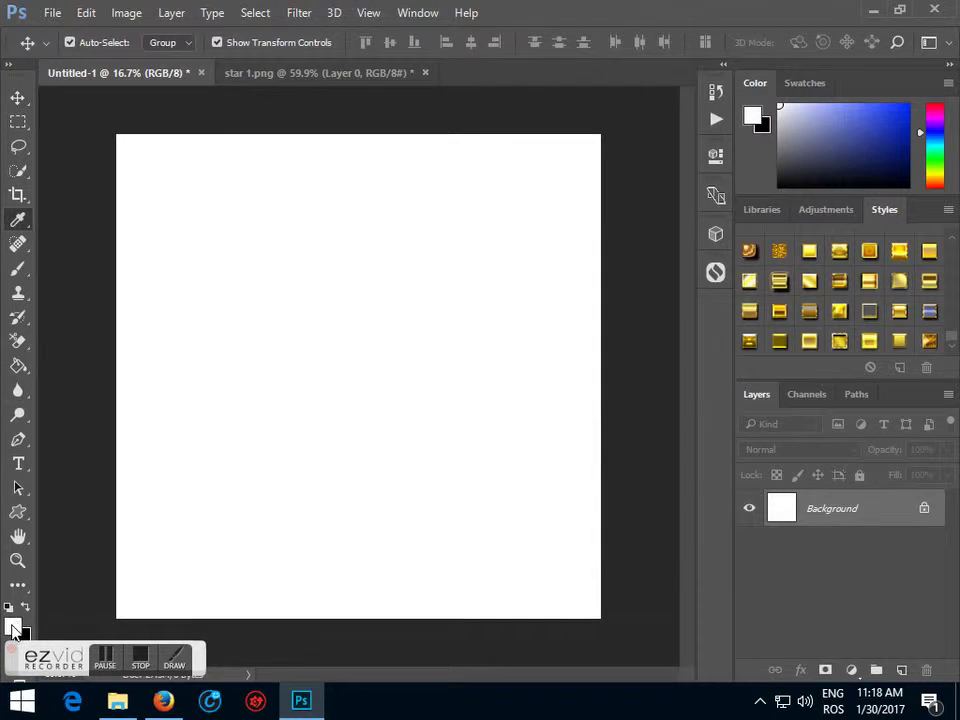
# Step: Set the foreground colour to red e50932 and fill the white Untitled-1 canvas with it
pyautogui.click(13, 626)
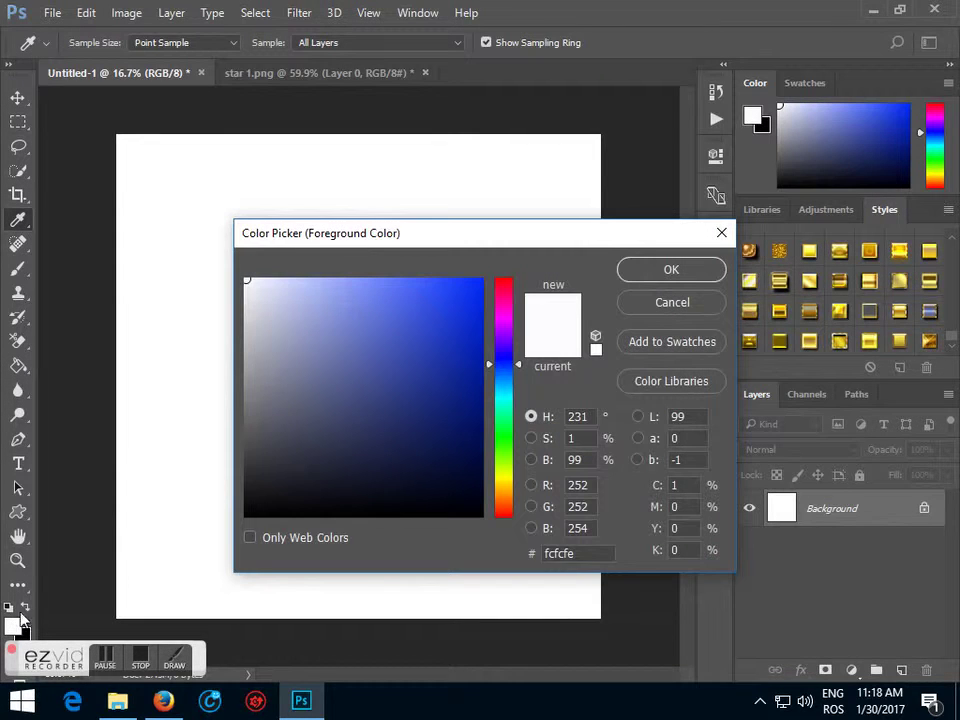
pyautogui.click(504, 287)
pyautogui.click(474, 302)
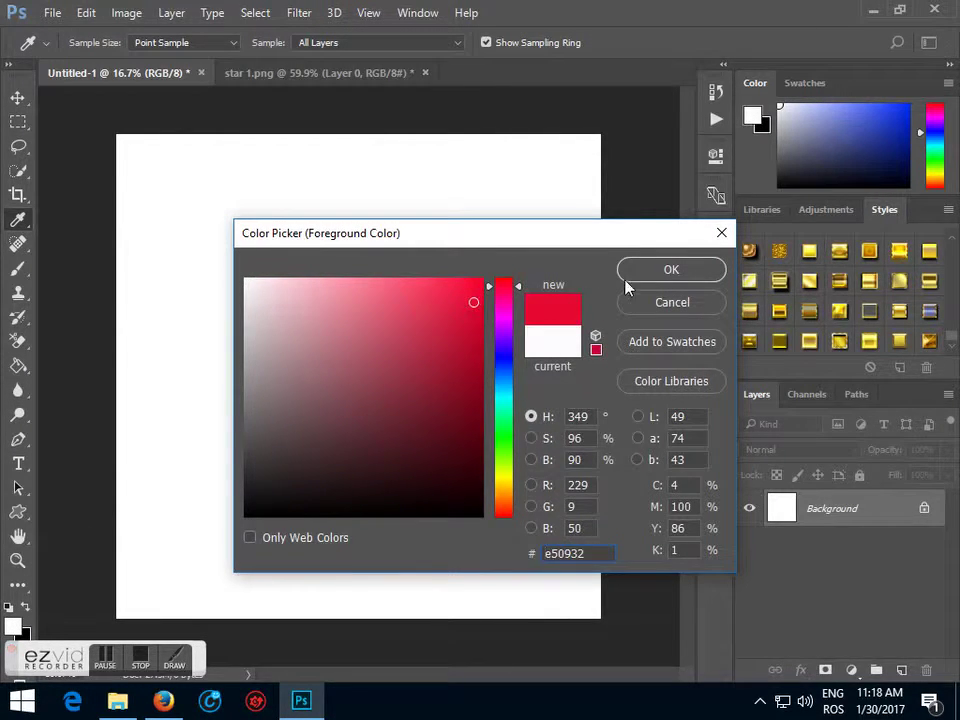
pyautogui.click(626, 269)
pyautogui.click(18, 365)
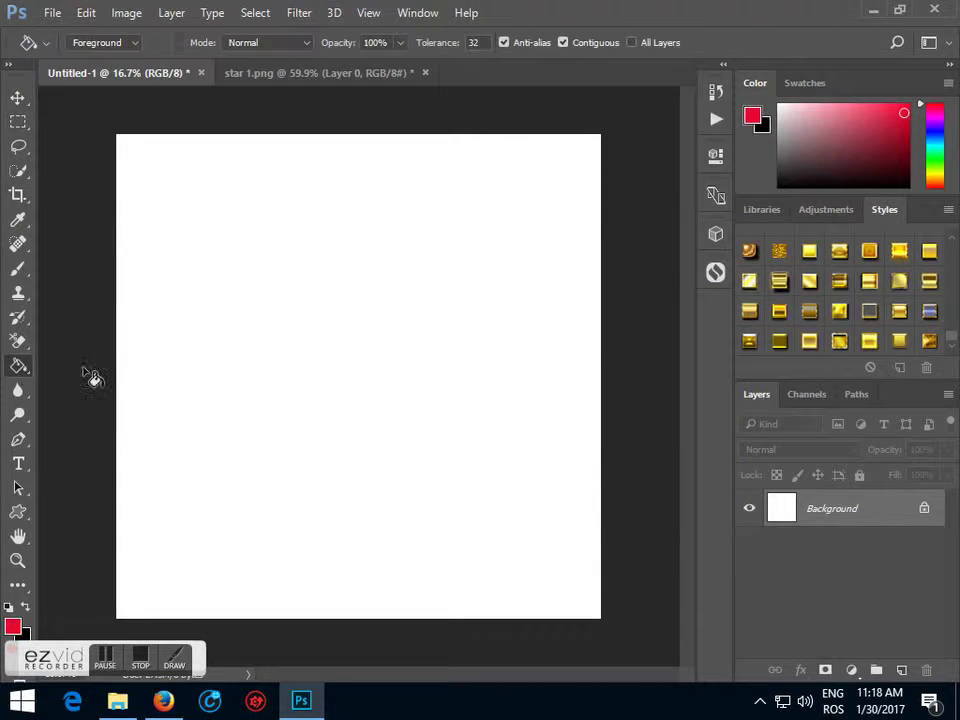
pyautogui.click(190, 370)
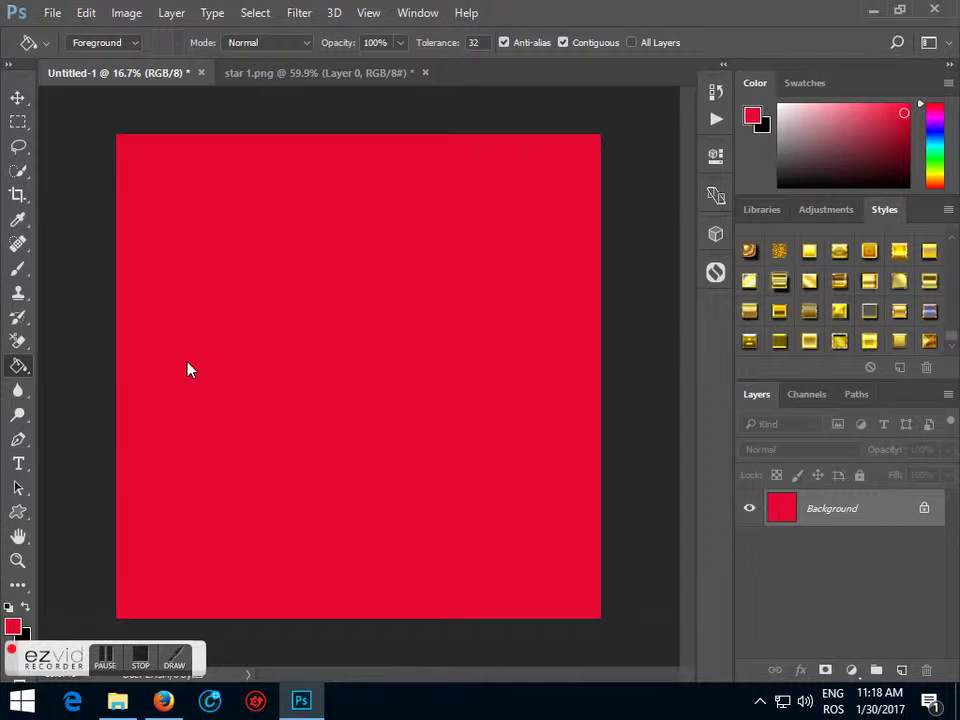
# Step: Fill the red background with the new gold star pattern in Normal mode at 100% opacity
pyautogui.click(82, 16)
pyautogui.click(127, 293)
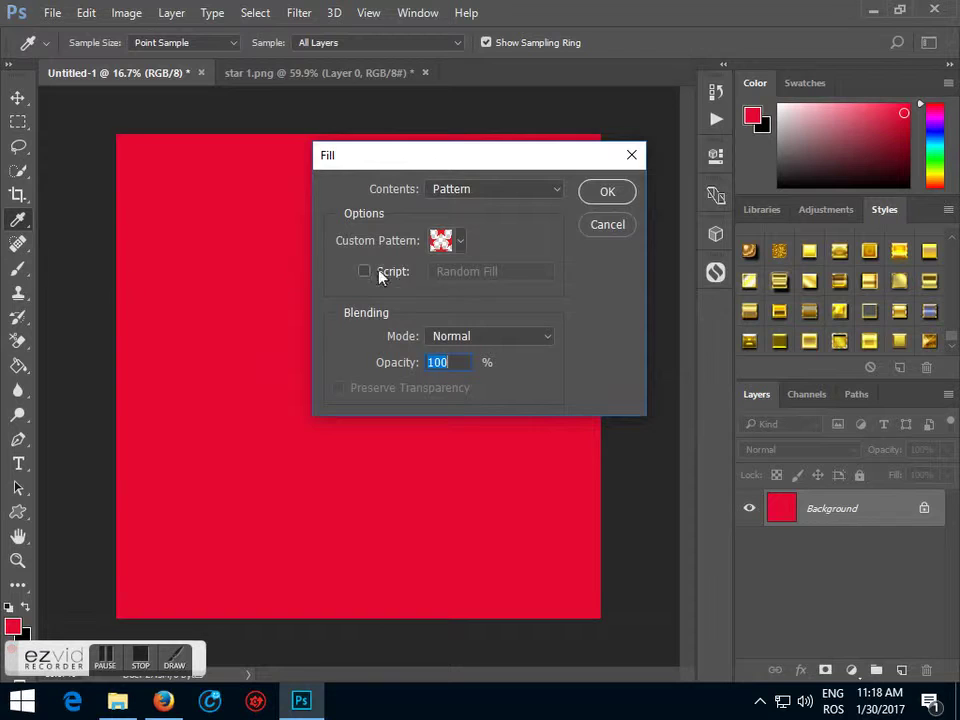
pyautogui.click(461, 240)
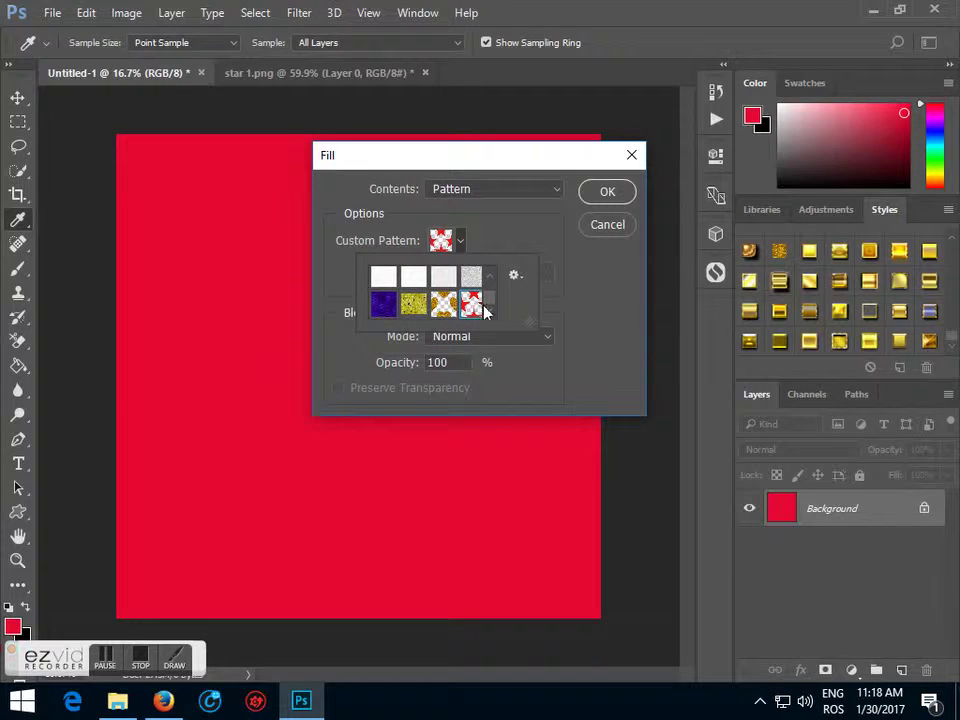
pyautogui.rightClick(445, 305)
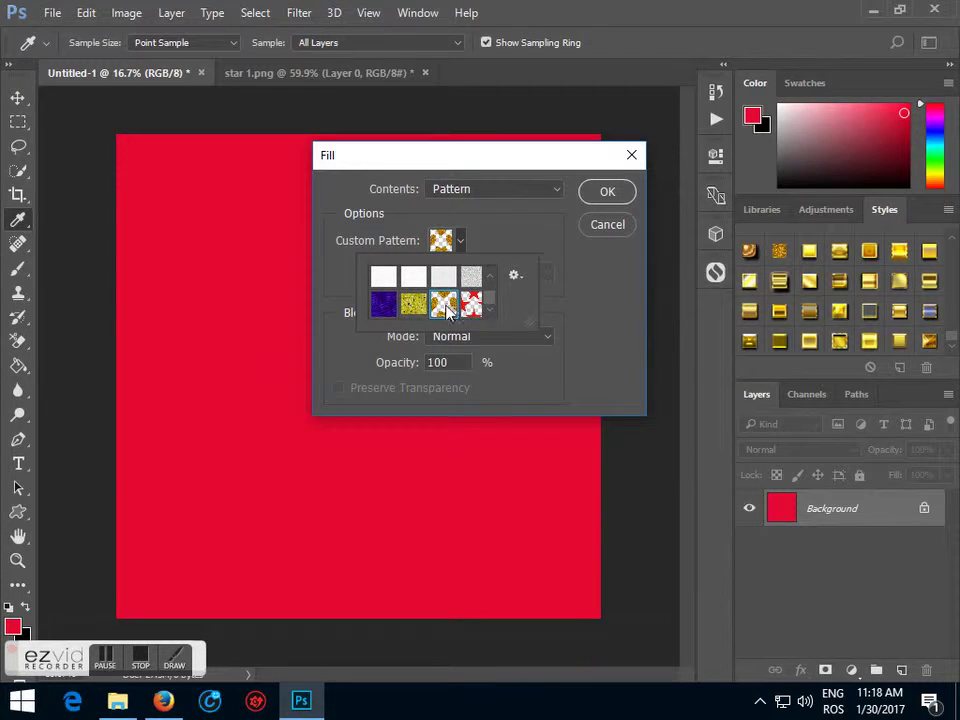
pyautogui.click(500, 360)
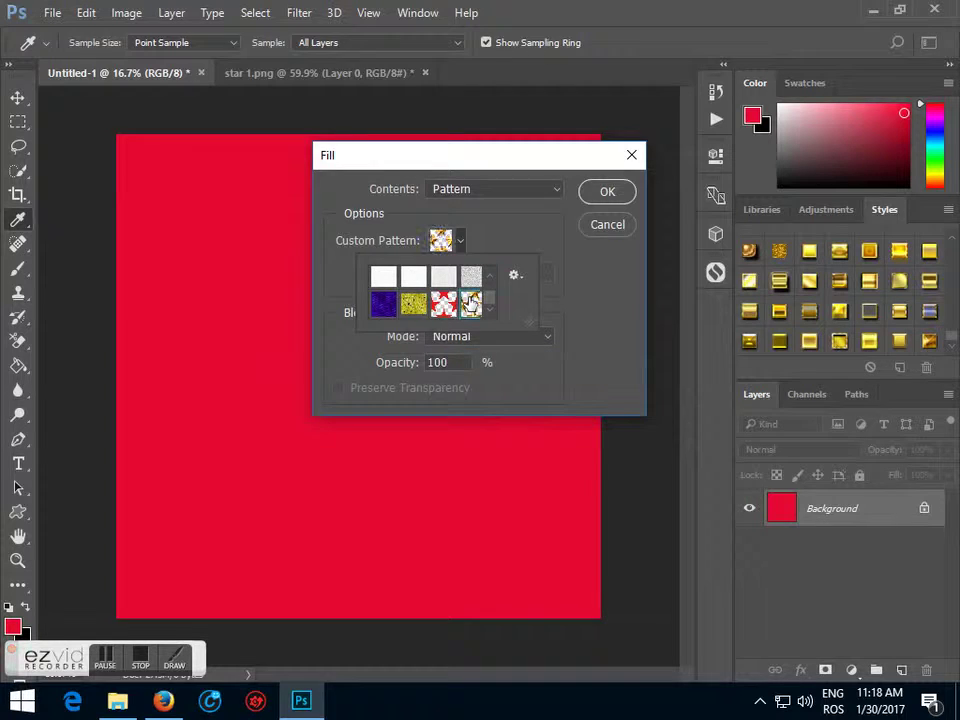
pyautogui.click(607, 192)
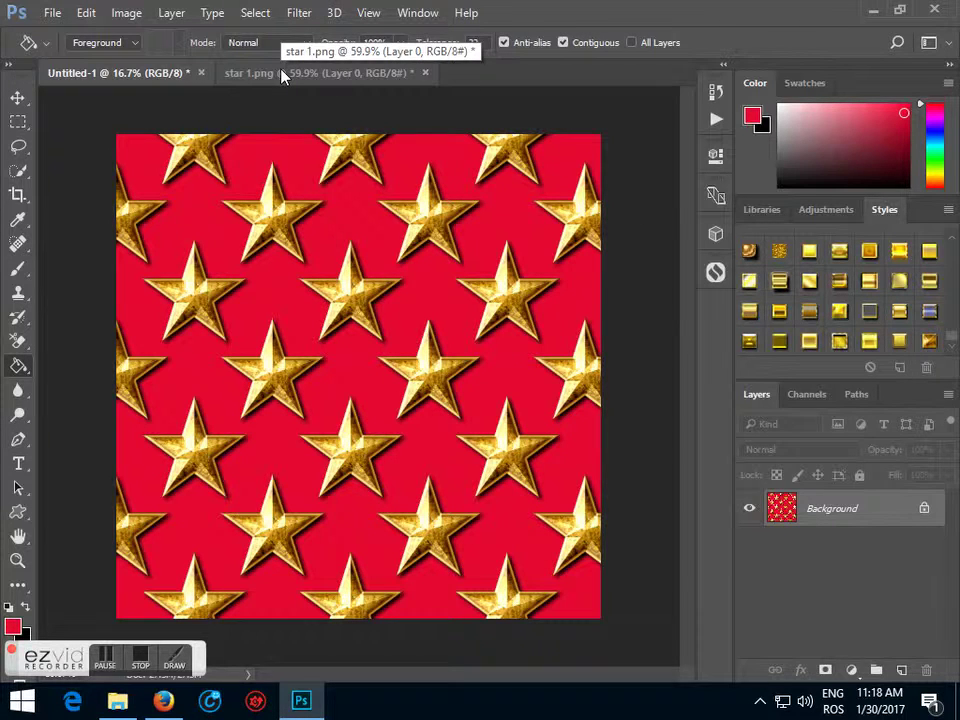
# Step: View the filled canvas at 100% and inspect the gold stars for visible seams
pyautogui.click(370, 14)
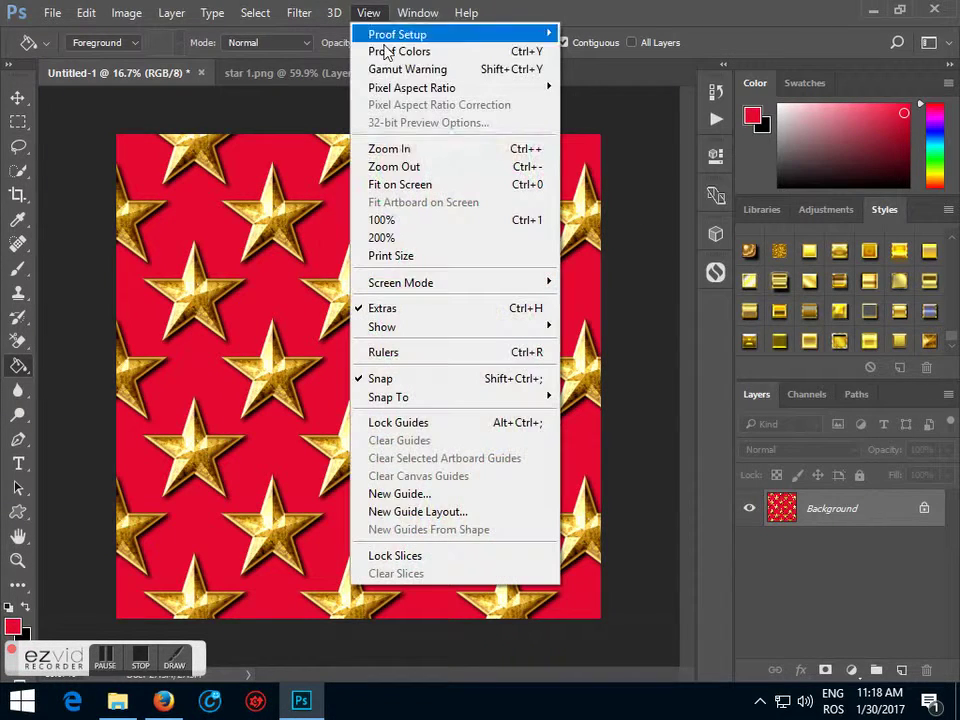
pyautogui.click(424, 218)
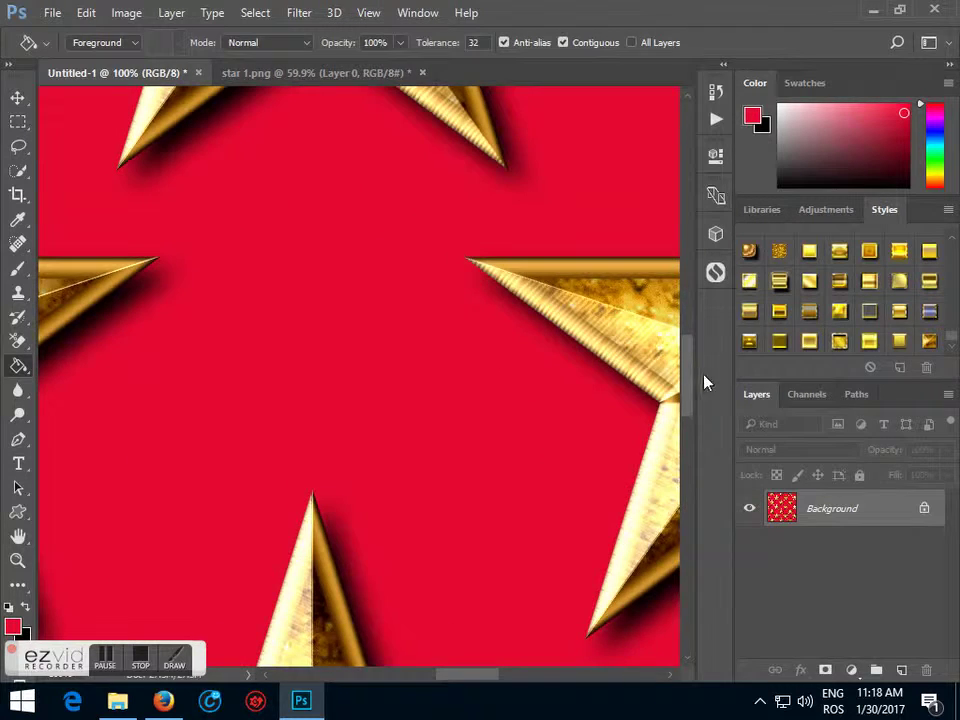
pyautogui.moveTo(693, 385)
pyautogui.mouseDown()
pyautogui.moveTo(688, 207)
pyautogui.moveTo(703, 388)
pyautogui.mouseUp()
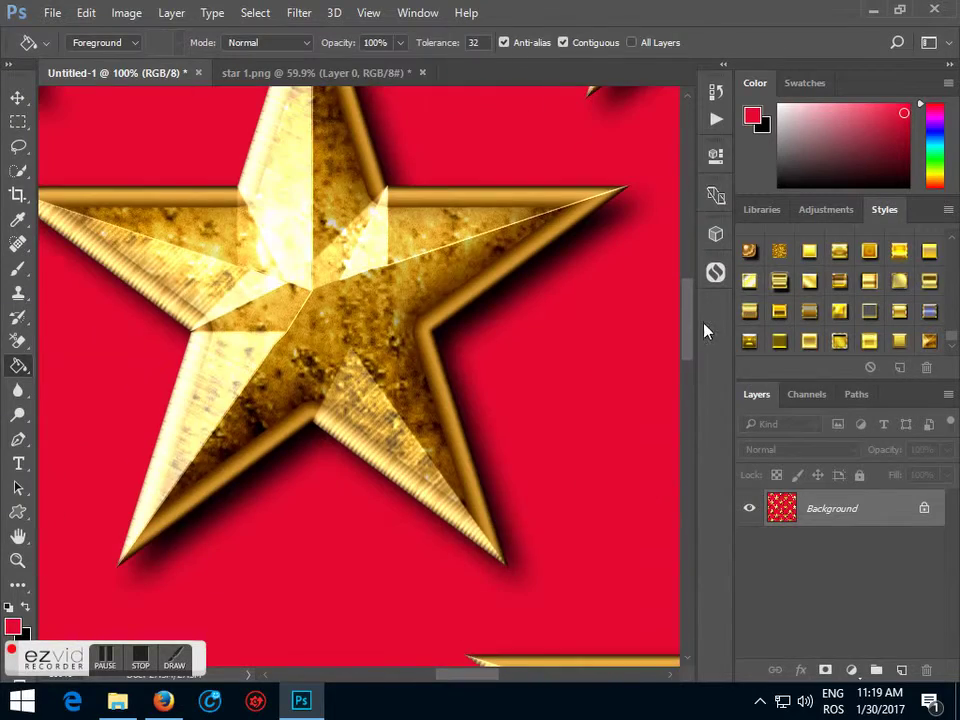
# Step: Return to star 1.png and step back through the gold styles applied to all four half-stars
pyautogui.click(350, 76)
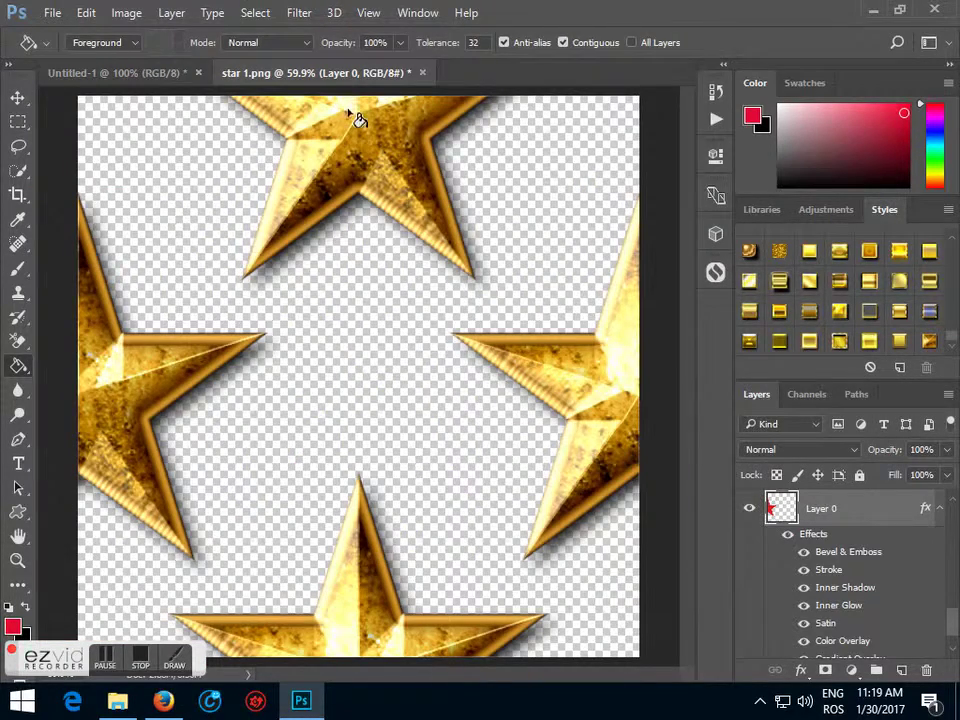
pyautogui.click(87, 13)
pyautogui.click(124, 63)
pyautogui.click(92, 13)
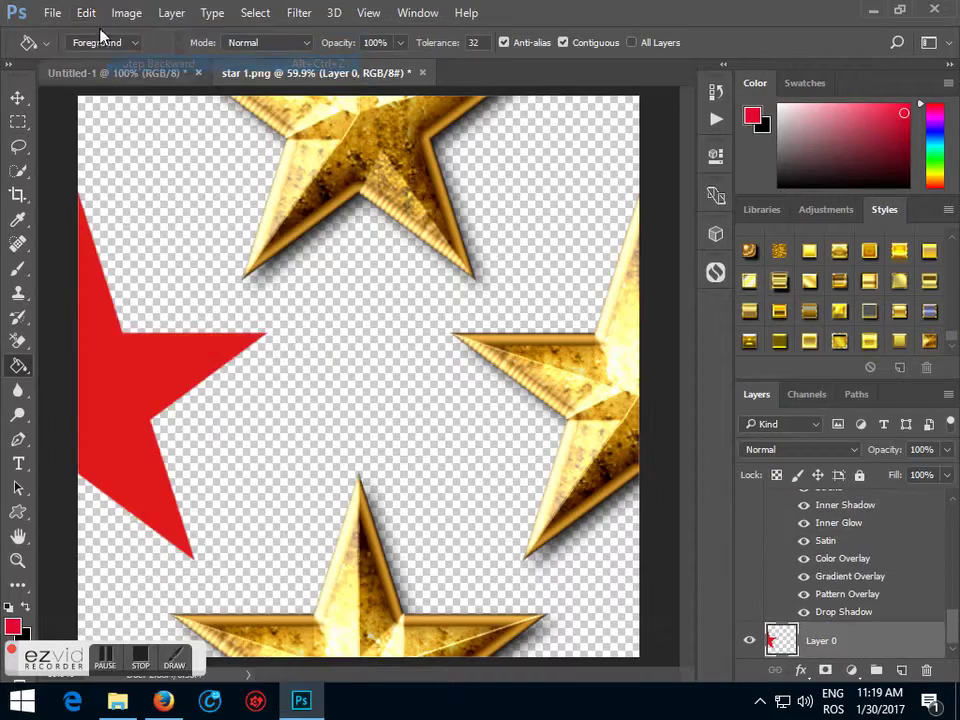
pyautogui.click(138, 63)
pyautogui.click(92, 13)
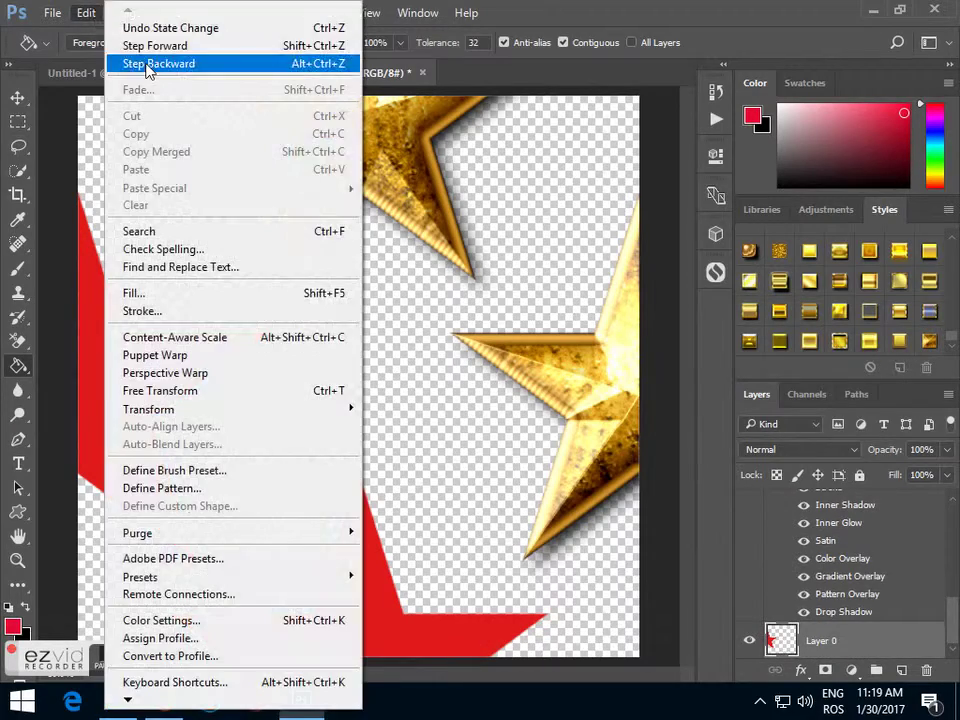
pyautogui.click(135, 63)
pyautogui.click(88, 14)
pyautogui.click(130, 63)
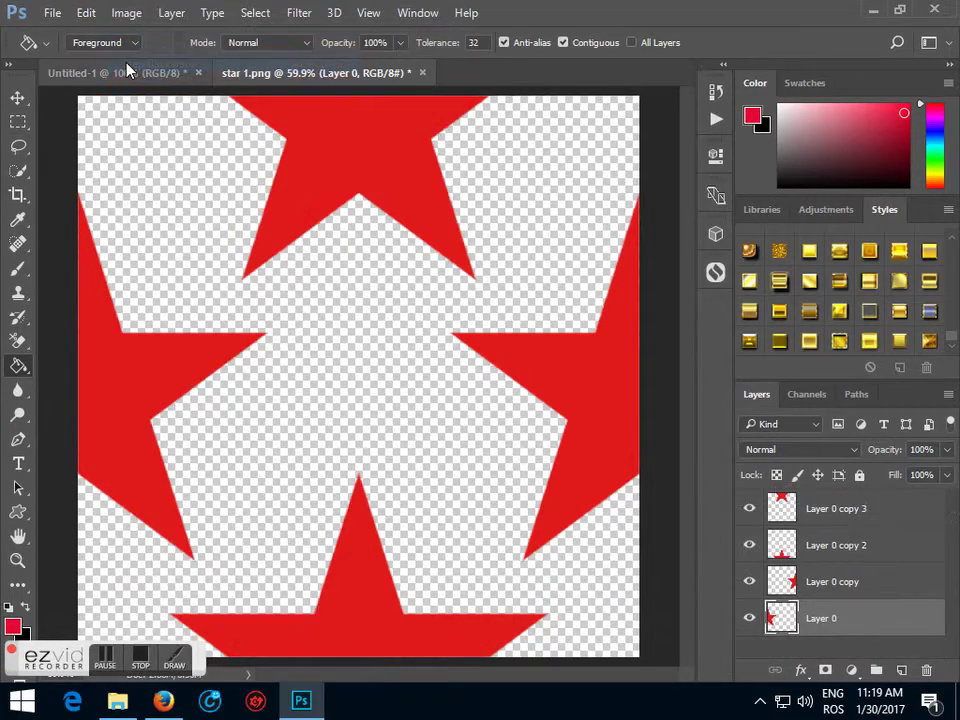
pyautogui.click(428, 135)
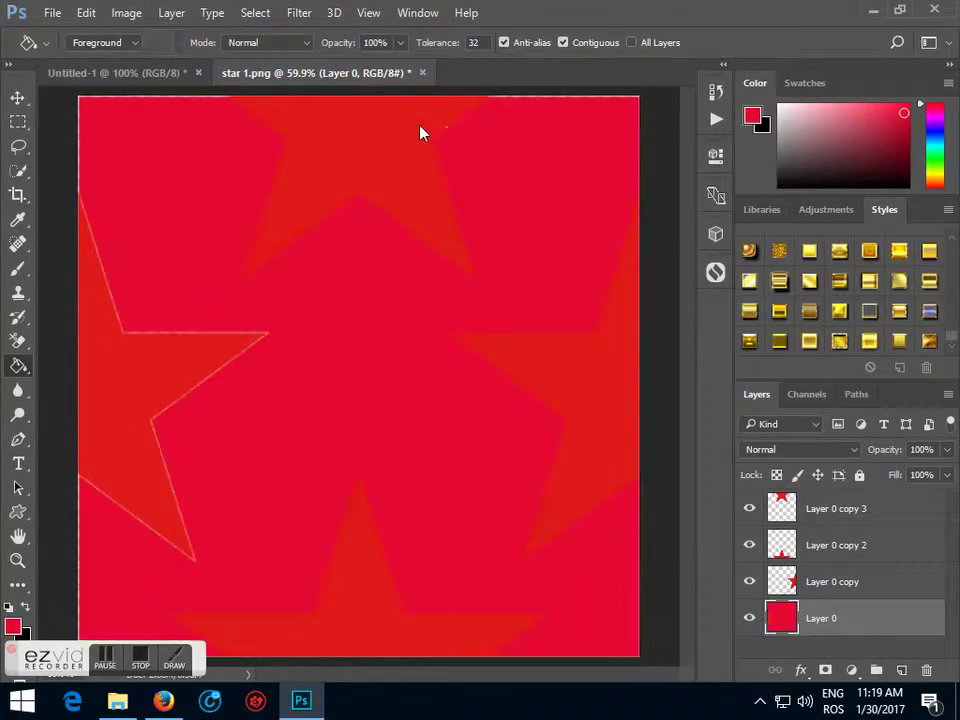
pyautogui.click(88, 13)
pyautogui.click(130, 63)
pyautogui.press('v')
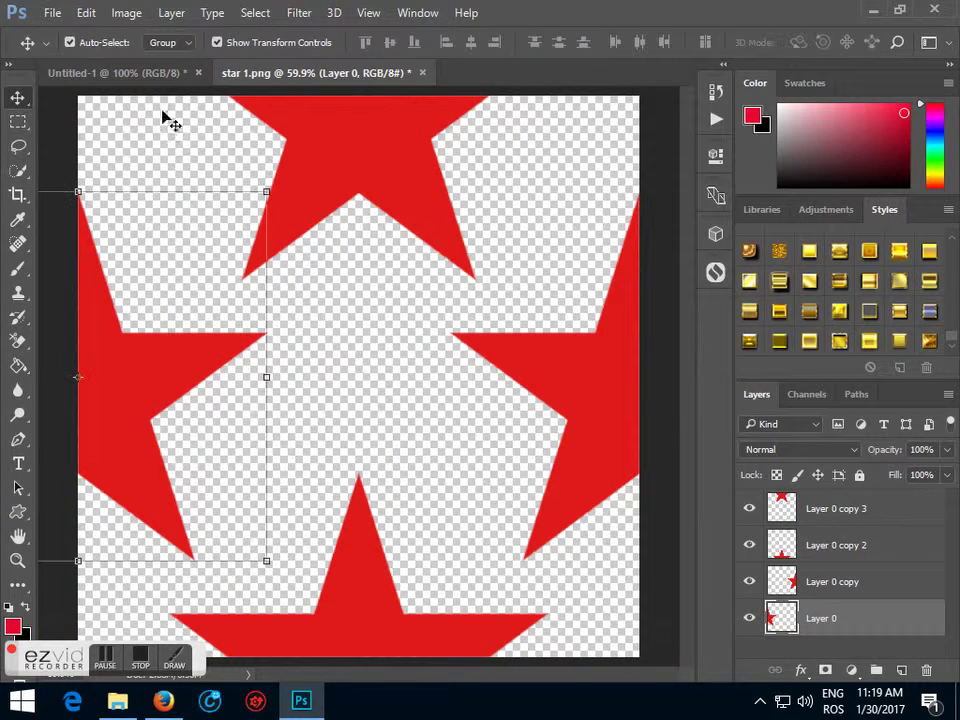
# Step: Delete the left, right and bottom half-star layers, and move the remaining star to the middle of the canvas
pyautogui.press('Delete')
pyautogui.press('Delete')
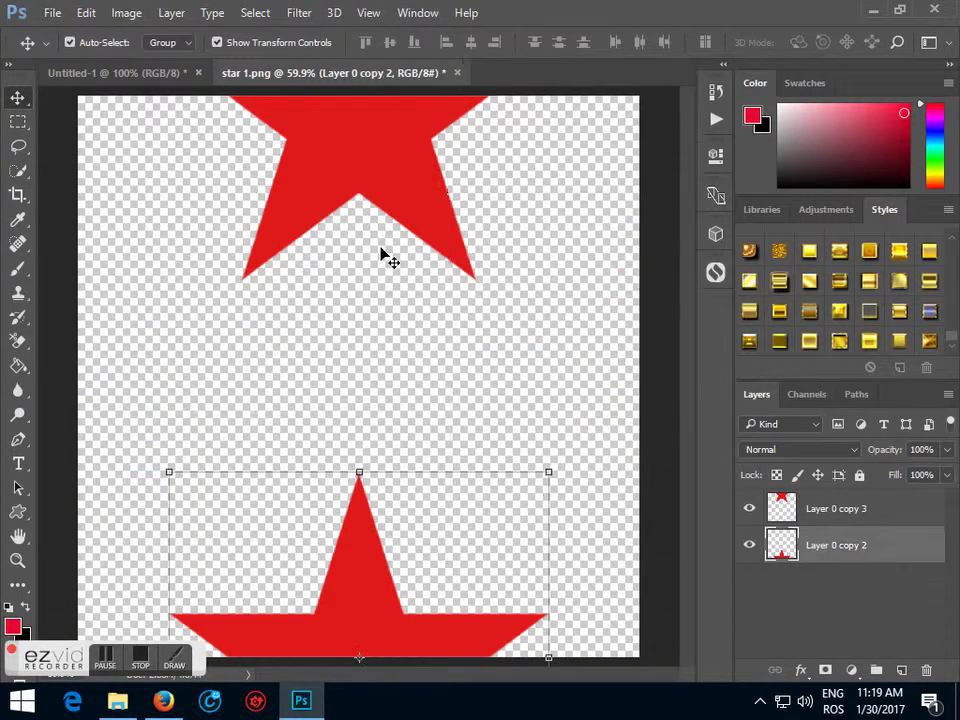
pyautogui.press('Delete')
pyautogui.moveTo(376, 180); pyautogui.dragTo(379, 407)
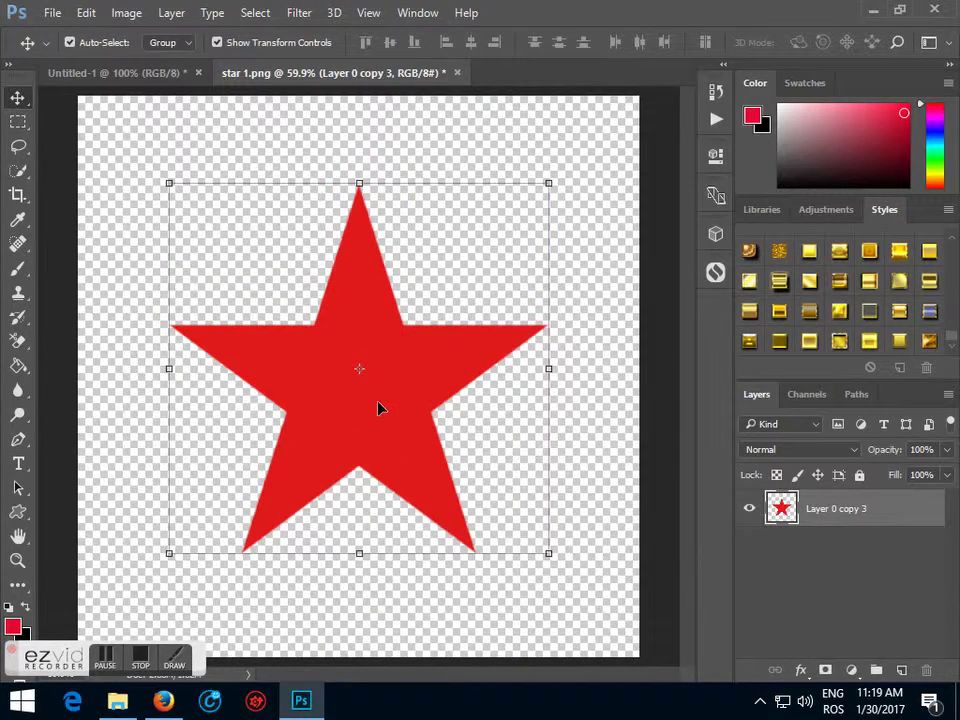
# Step: Start transforming the star with linked proportions and try scaling it to 110% and 150%
pyautogui.click(549, 182)
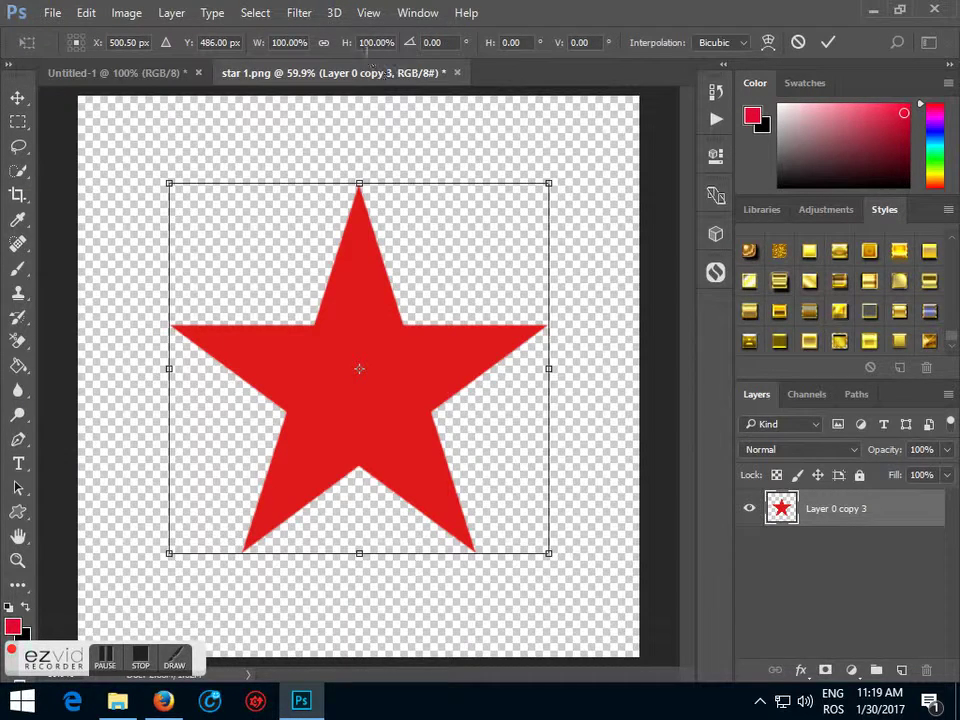
pyautogui.click(324, 43)
pyautogui.click(280, 43)
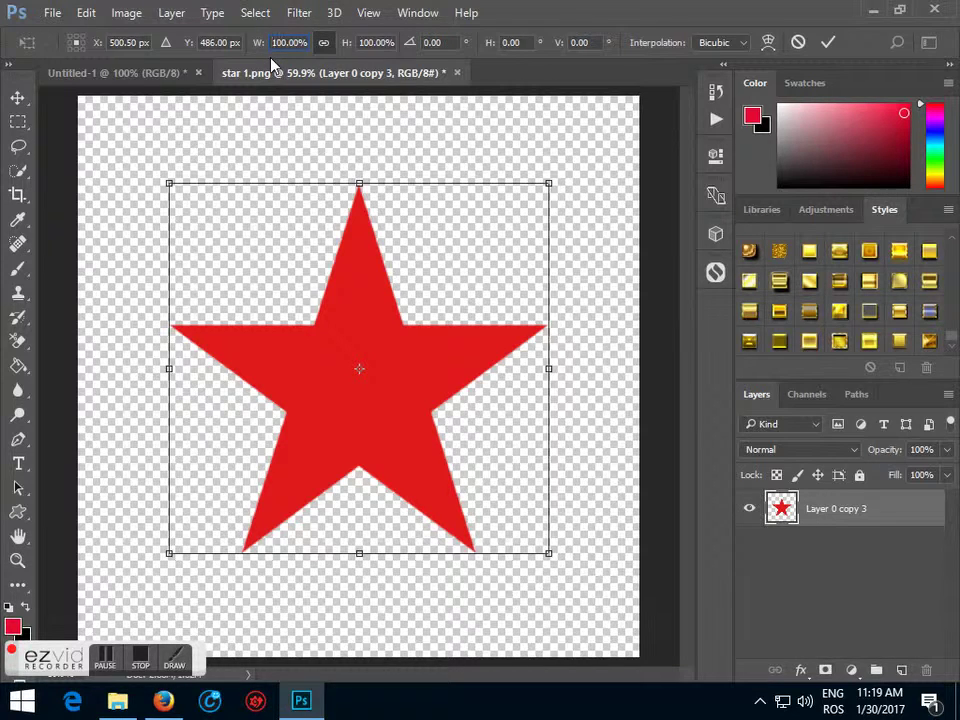
pyautogui.write('1')
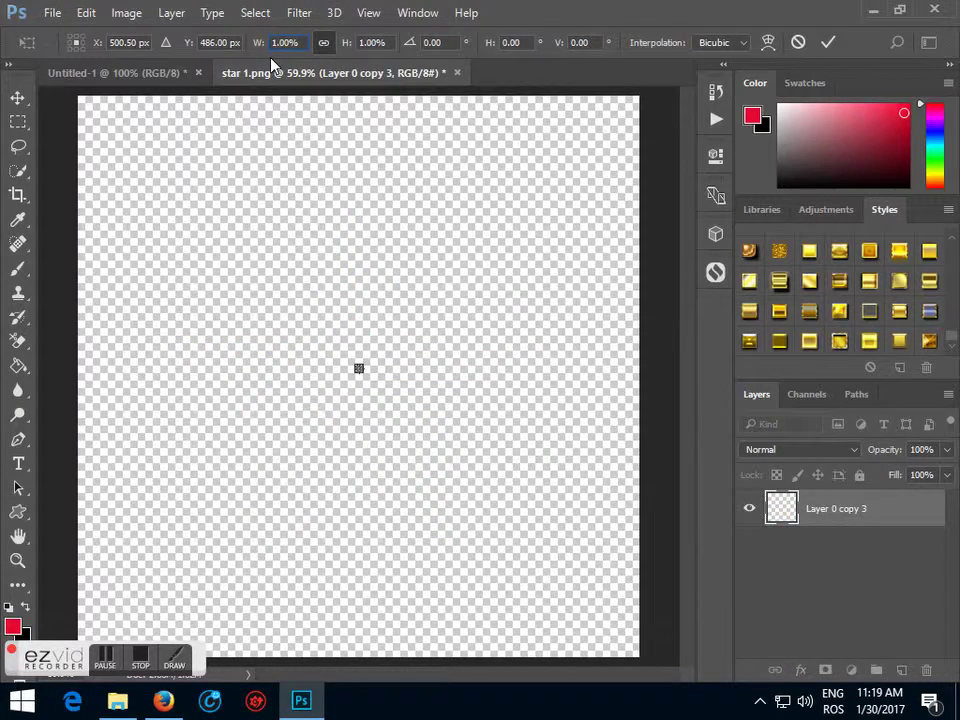
pyautogui.write('10')
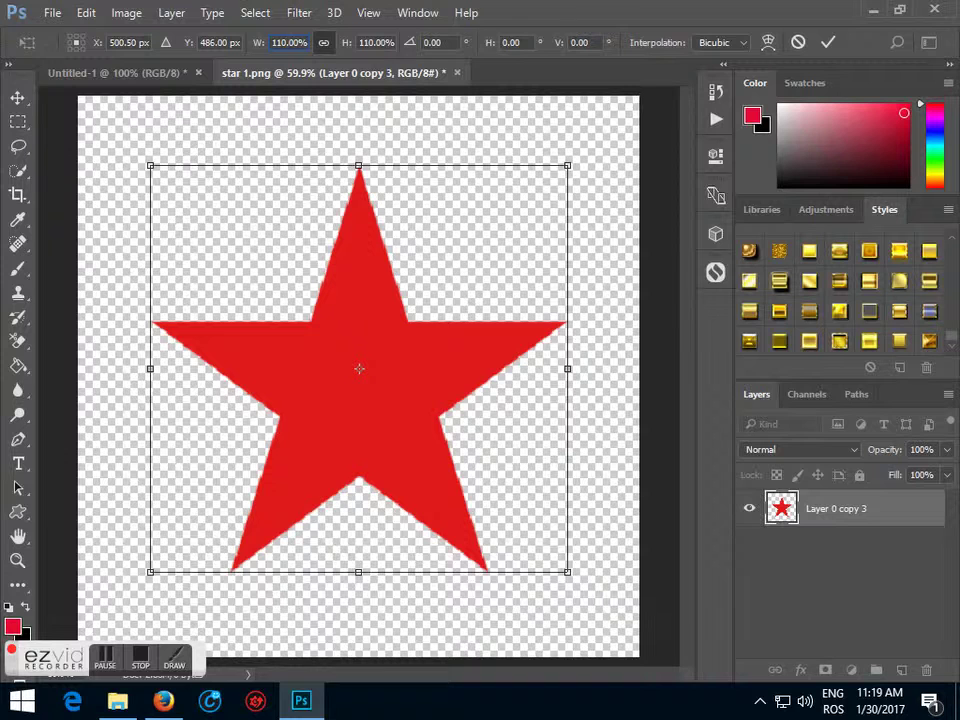
pyautogui.write('150')
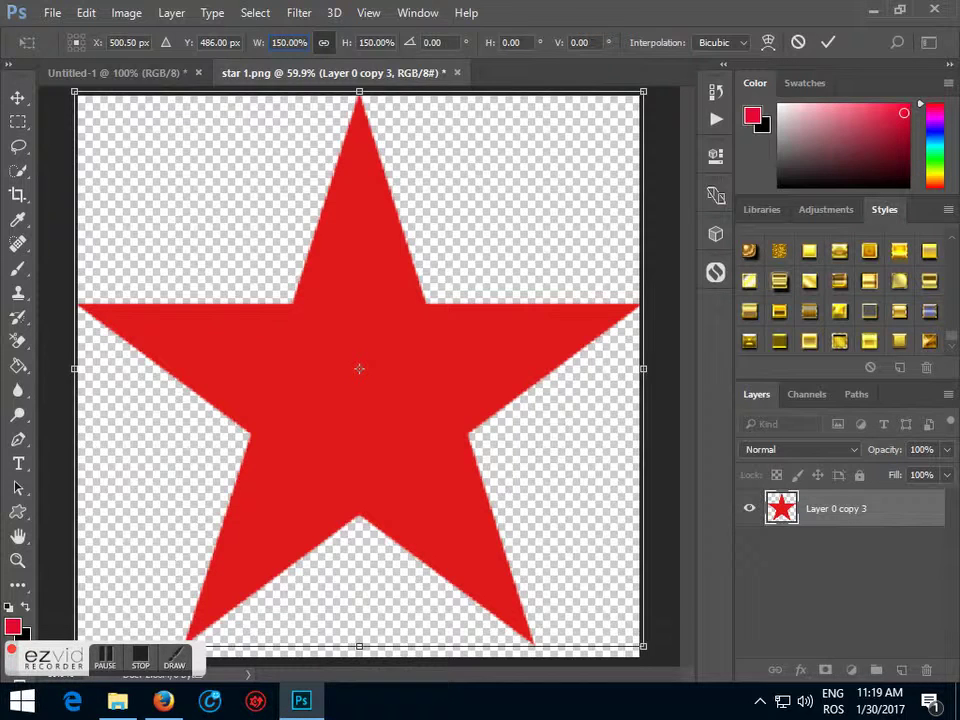
# Step: Scale the star proportionally to 78% after trying 50% and 58%, and apply the transform
pyautogui.write('50')
pyautogui.press('Return')
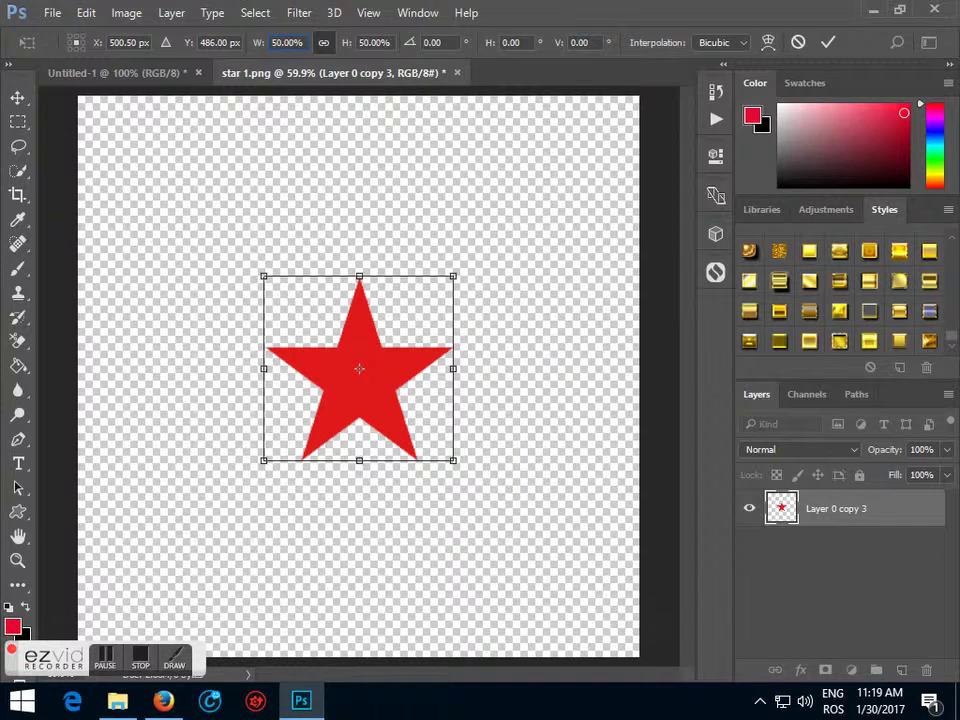
pyautogui.press('BackSpace')
pyautogui.write('8')
pyautogui.press('Return')
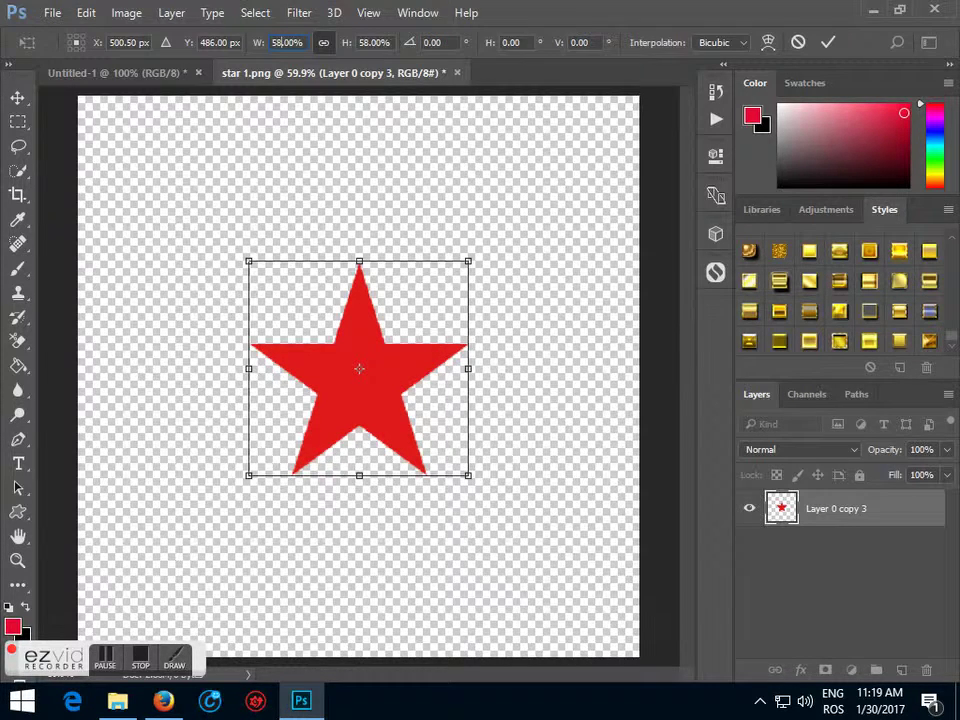
pyautogui.press('BackSpace')
pyautogui.write('7')
pyautogui.press('Return')
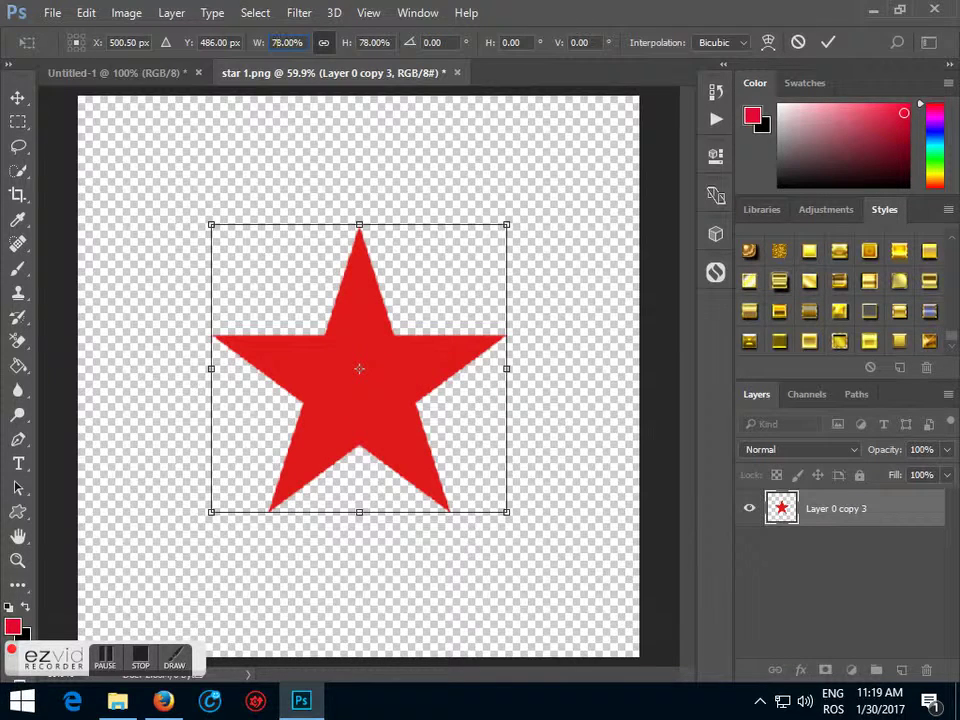
pyautogui.click(829, 45)
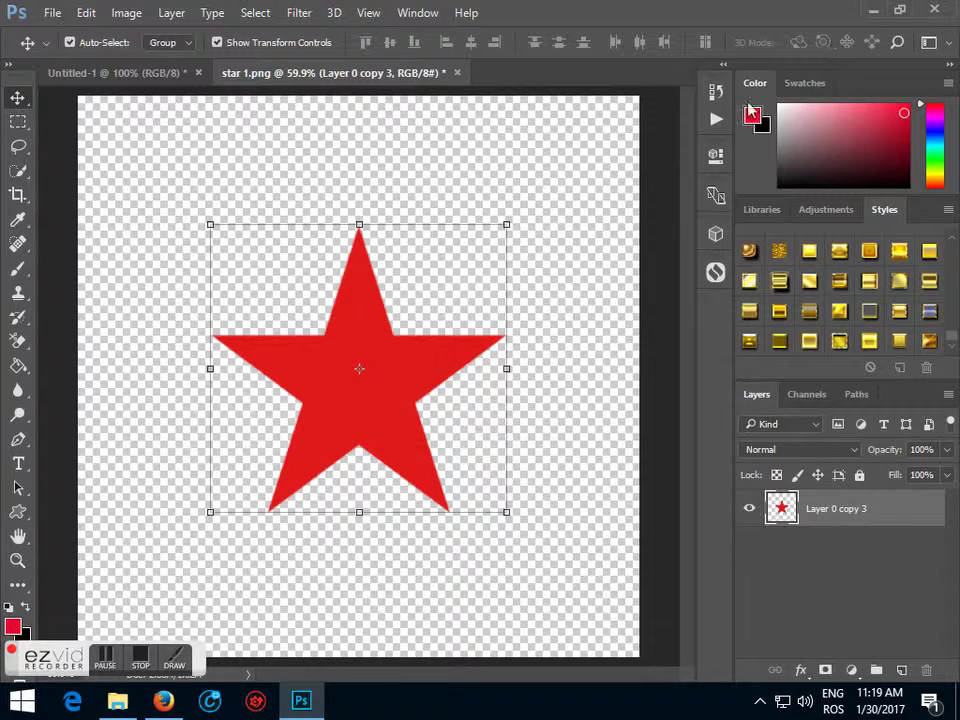
# Step: Shrink the star to about 43.67% width and 47.28% height and apply the transform
pyautogui.click(454, 354)
pyautogui.moveTo(508, 226); pyautogui.dragTo(341, 376)
pyautogui.moveTo(311, 439); pyautogui.dragTo(449, 252)
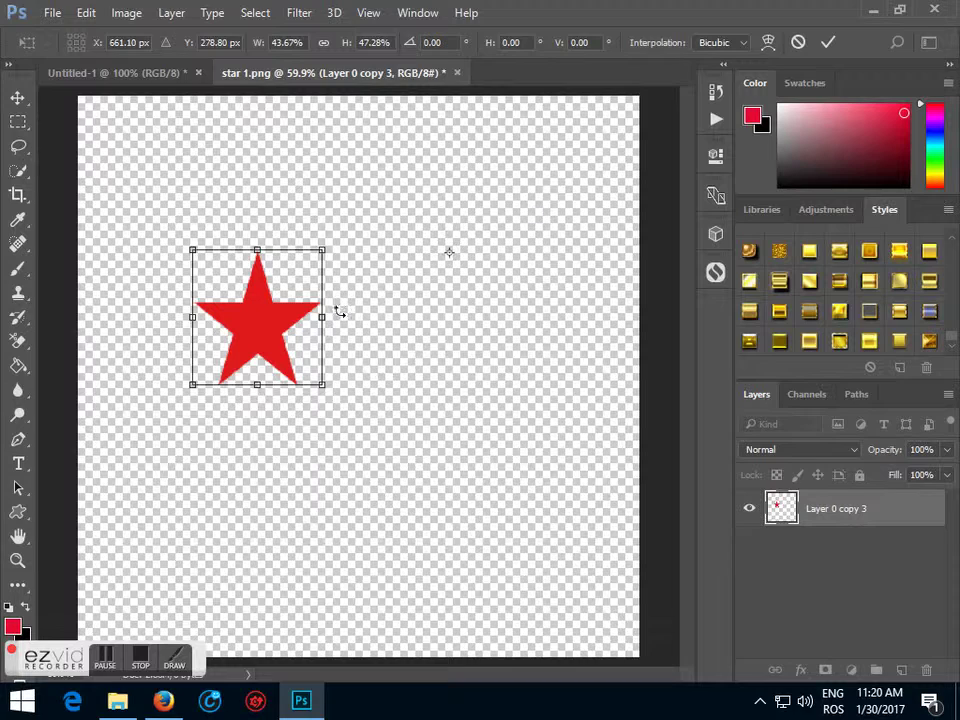
pyautogui.click(826, 47)
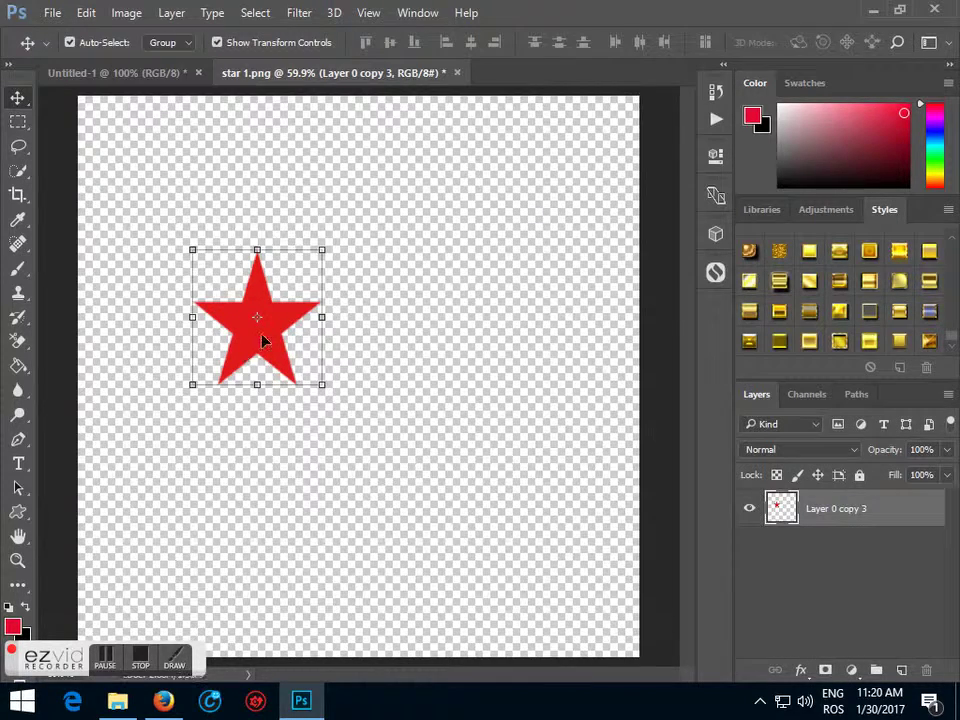
# Step: Scatter eight duplicates of the small red star across the canvas and move the original star nearer the centre
pyautogui.moveTo(265, 336); pyautogui.dragTo(165, 524)
pyautogui.moveTo(340, 510); pyautogui.dragTo(510, 580)
pyautogui.moveTo(500, 450); pyautogui.dragTo(588, 350)
pyautogui.moveTo(489, 274); pyautogui.dragTo(470, 205)
pyautogui.moveTo(288, 320); pyautogui.dragTo(345, 365)
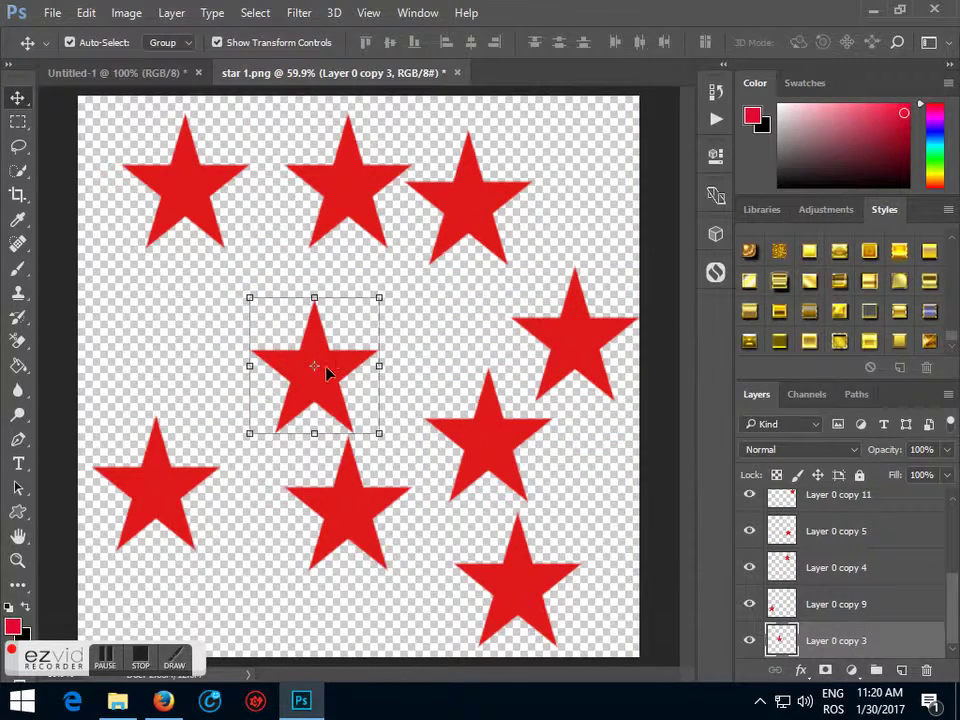
# Step: Apply a different gold style to each of the centre, upper-right, right-edge and lower-right stars
pyautogui.click(777, 286)
pyautogui.click(470, 200)
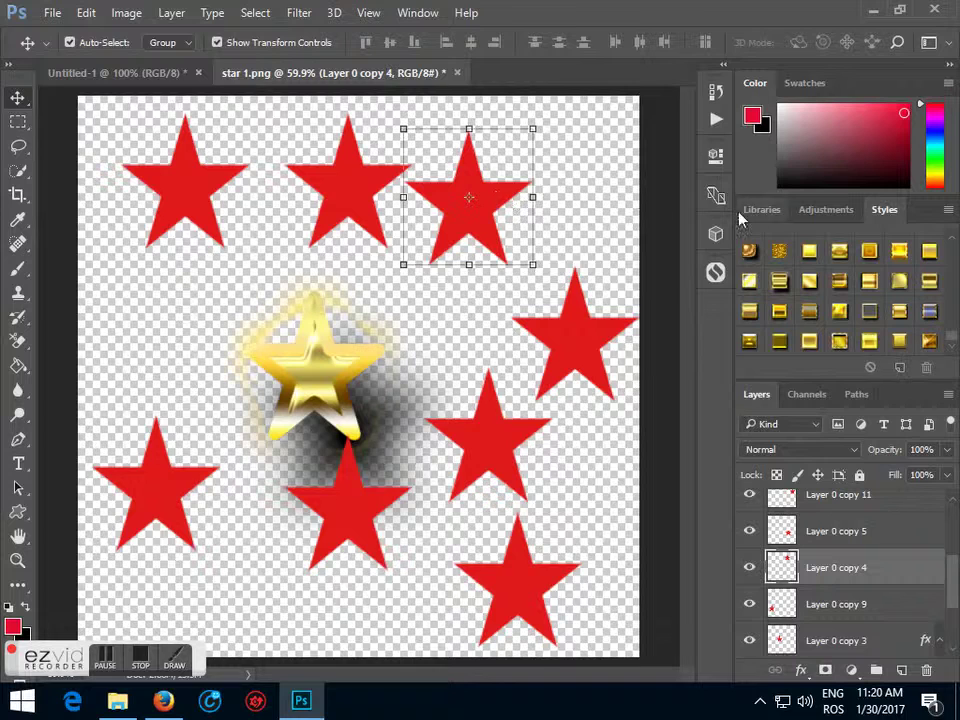
pyautogui.click(779, 251)
pyautogui.click(619, 334)
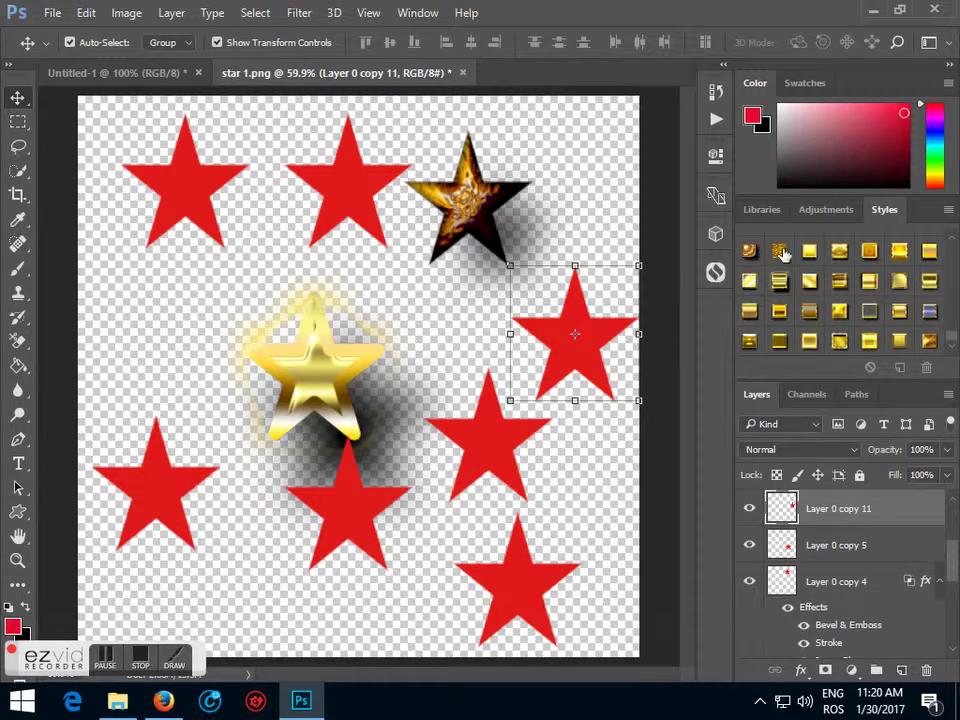
pyautogui.click(749, 251)
pyautogui.click(533, 597)
pyautogui.click(749, 341)
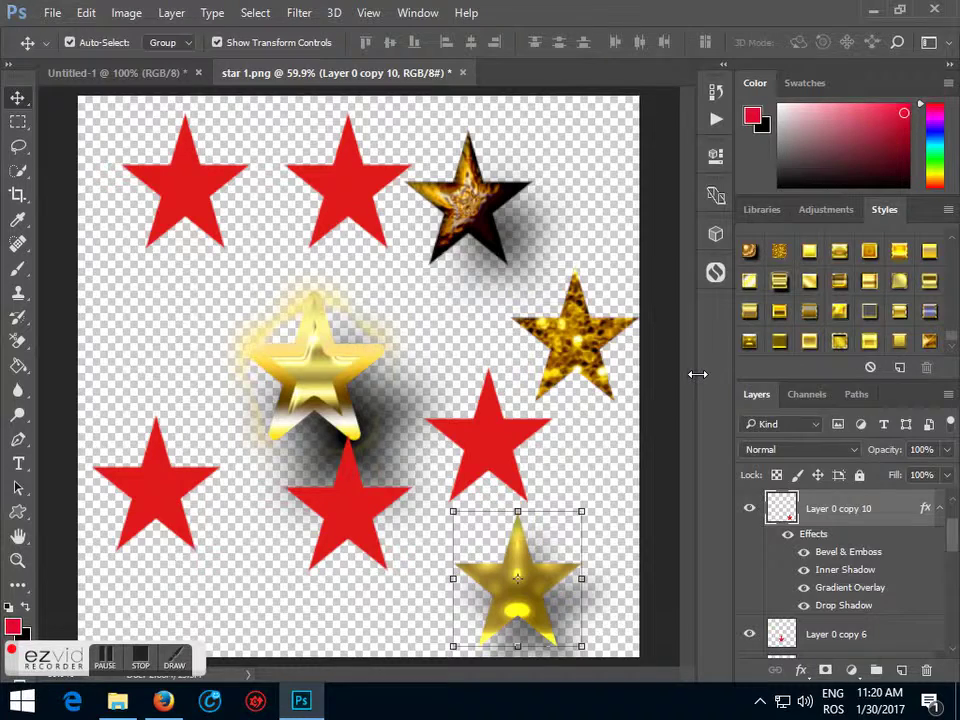
# Step: Delete all the star layers except the red star in the canvas's top-left corner
pyautogui.press('Delete')
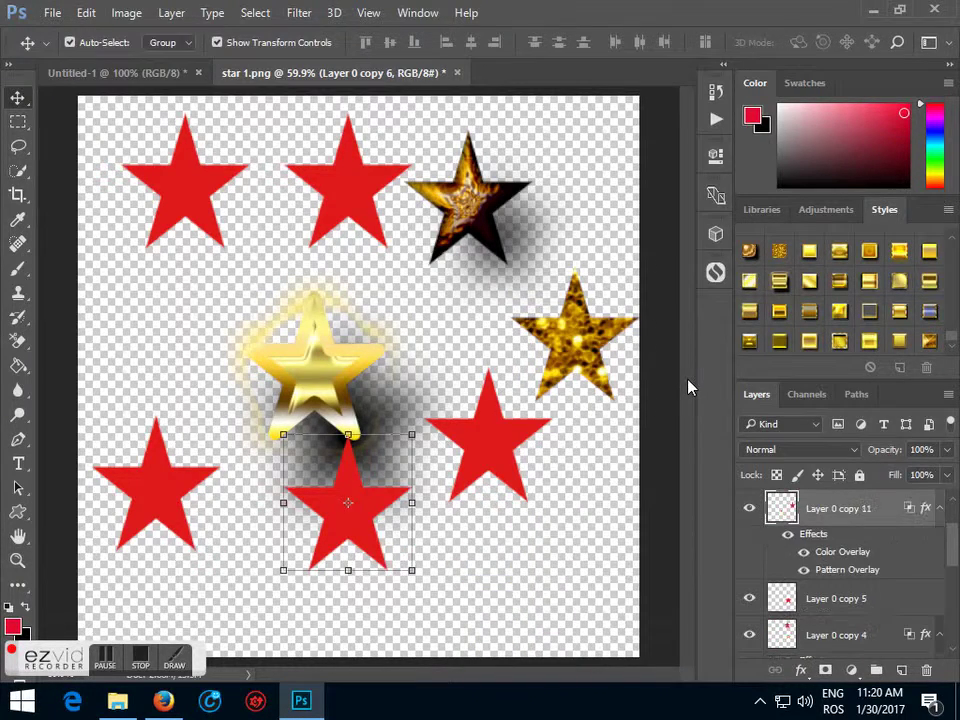
pyautogui.press('Delete')
pyautogui.press('Delete')
pyautogui.press('Delete')
pyautogui.press('Delete')
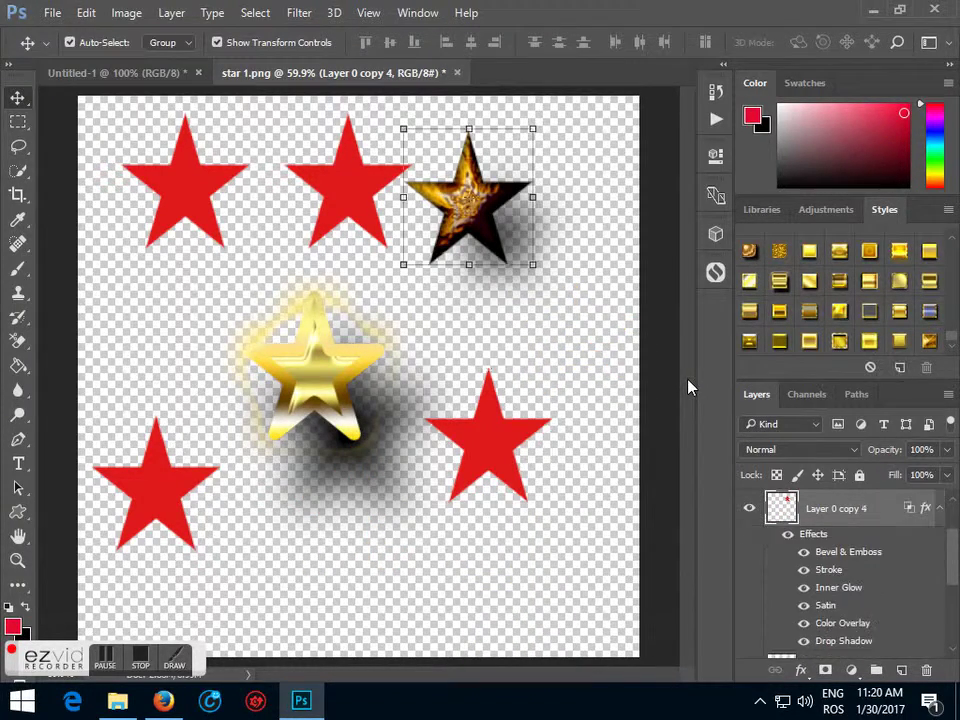
pyautogui.press('Delete')
pyautogui.press('Delete')
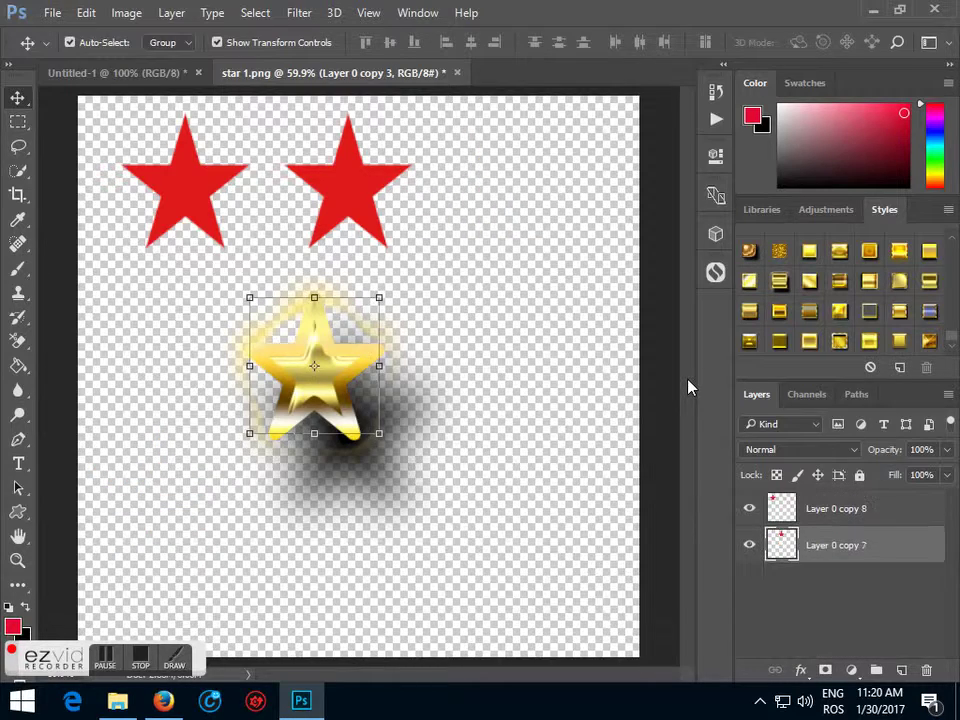
pyautogui.press('Delete')
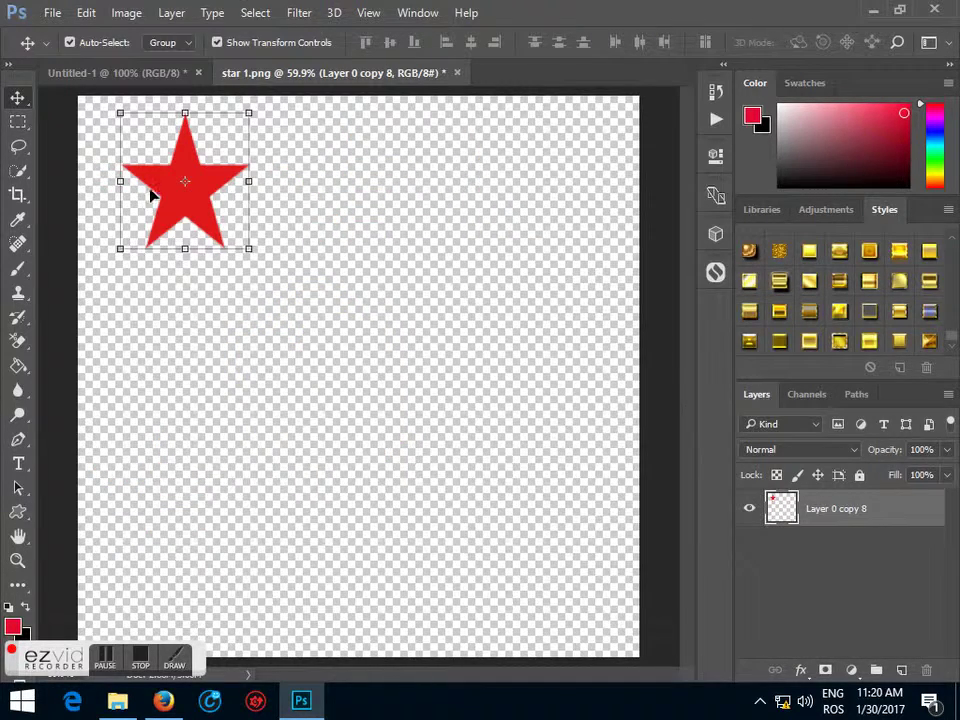
# Step: Enlarge the remaining star to about 349% width and 342% height, centre it on the canvas, apply the transform and deselect its layer
pyautogui.moveTo(184, 188); pyautogui.dragTo(340, 396)
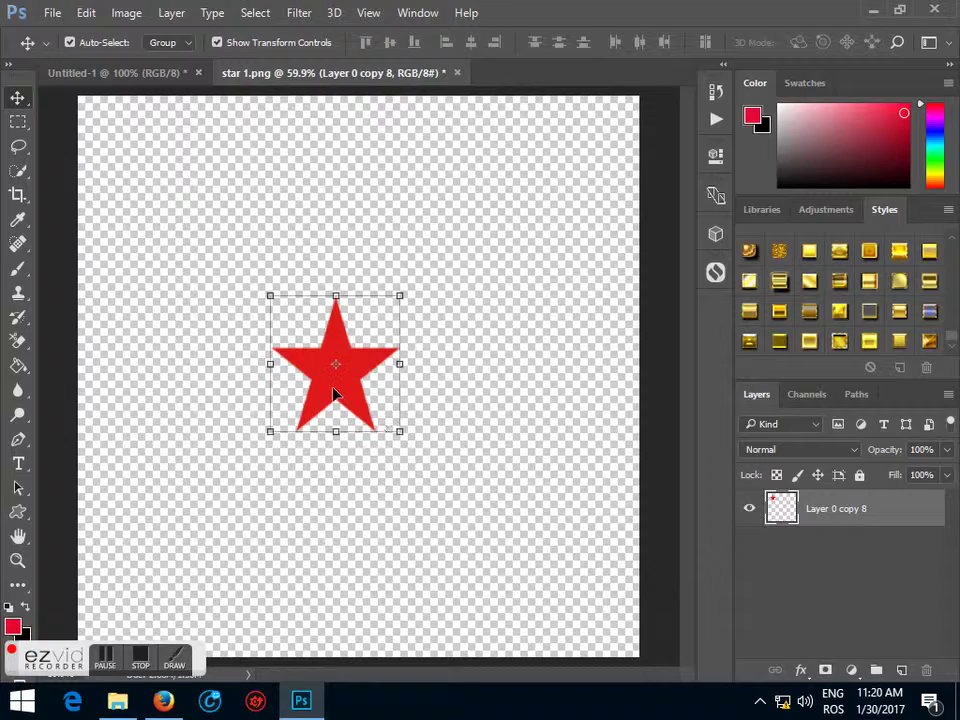
pyautogui.click(400, 432)
pyautogui.moveTo(400, 432); pyautogui.dragTo(602, 630)
pyautogui.moveTo(270, 297); pyautogui.dragTo(148, 161)
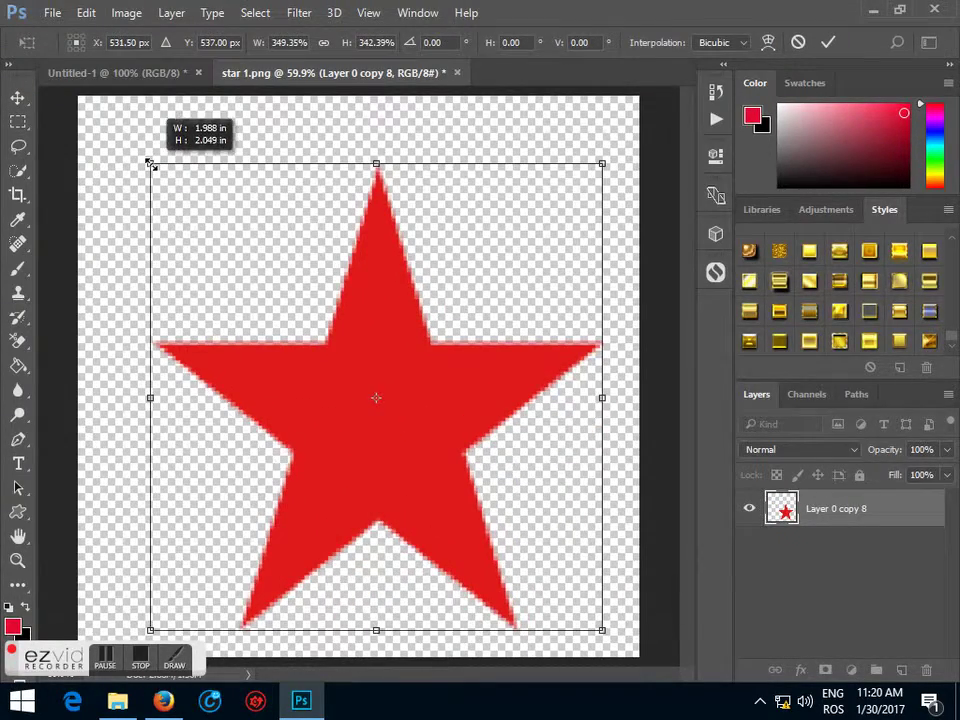
pyautogui.moveTo(446, 394)
pyautogui.mouseDown()
pyautogui.moveTo(426, 381)
pyautogui.moveTo(441, 380)
pyautogui.mouseUp()
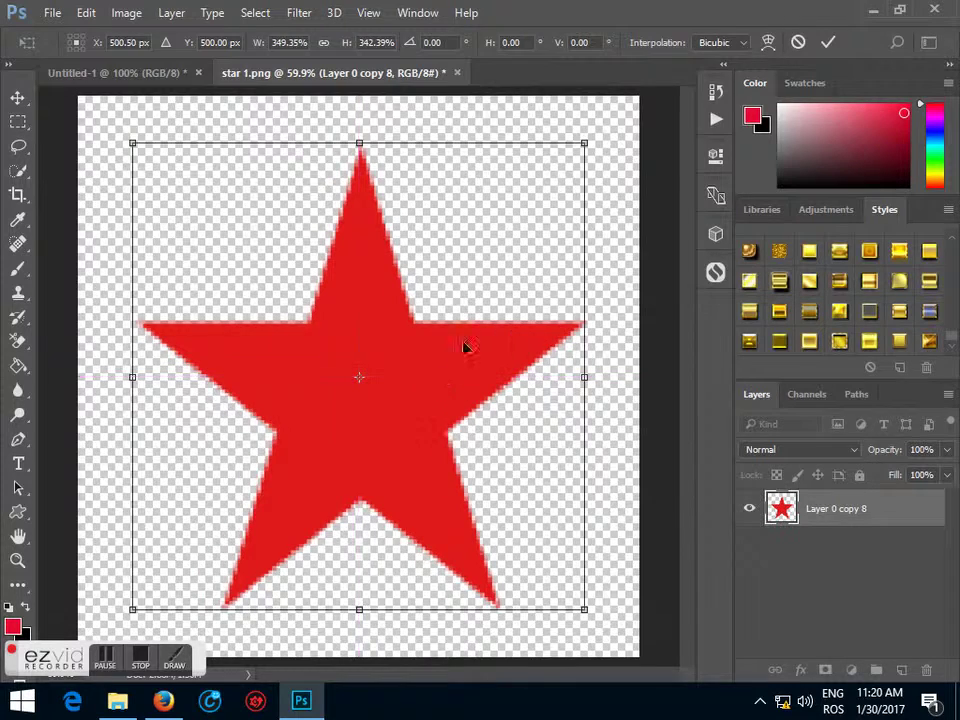
pyautogui.click(826, 46)
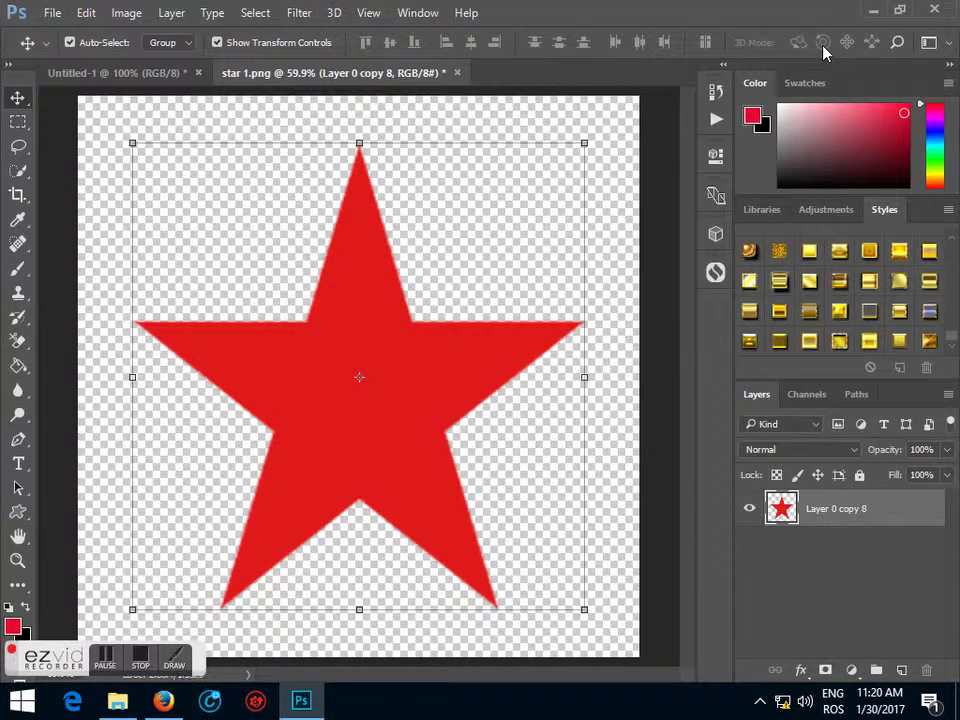
pyautogui.click(654, 162)
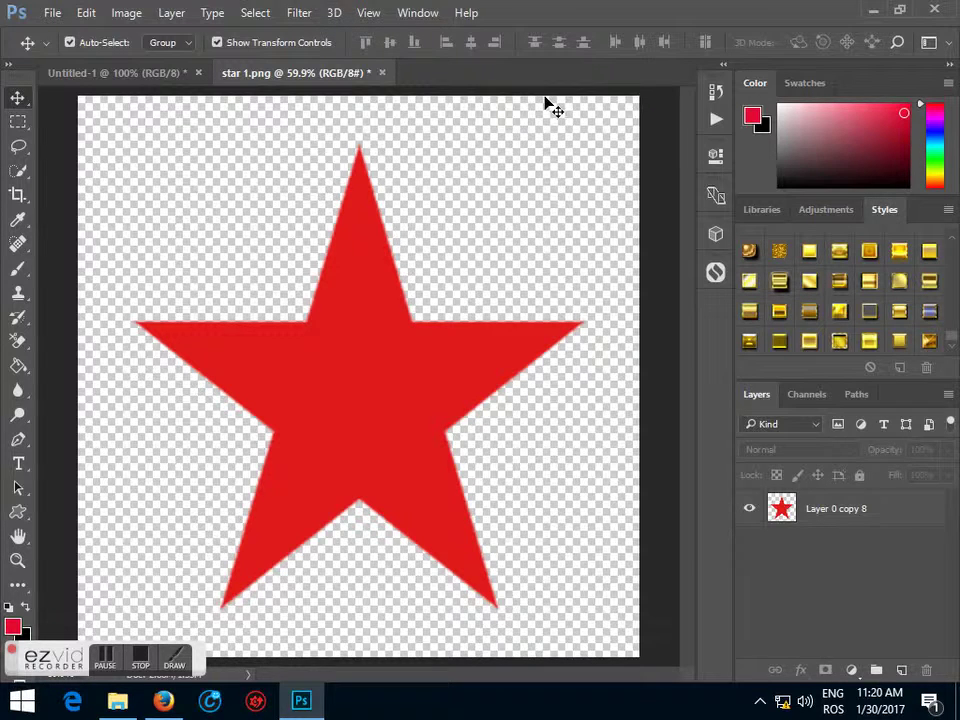
pyautogui.click(140, 662)
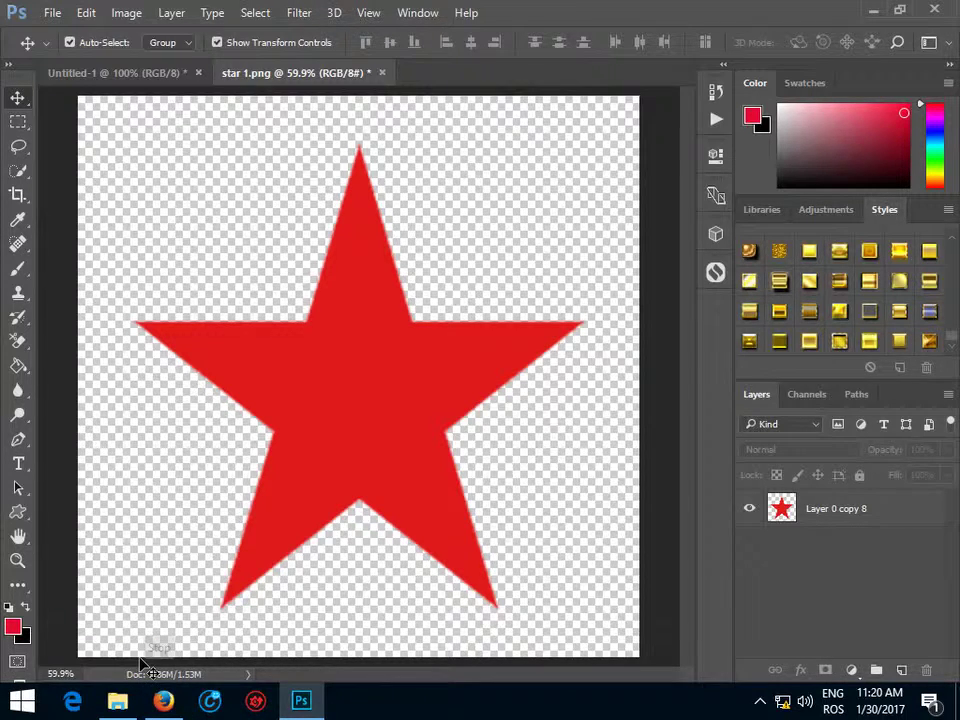